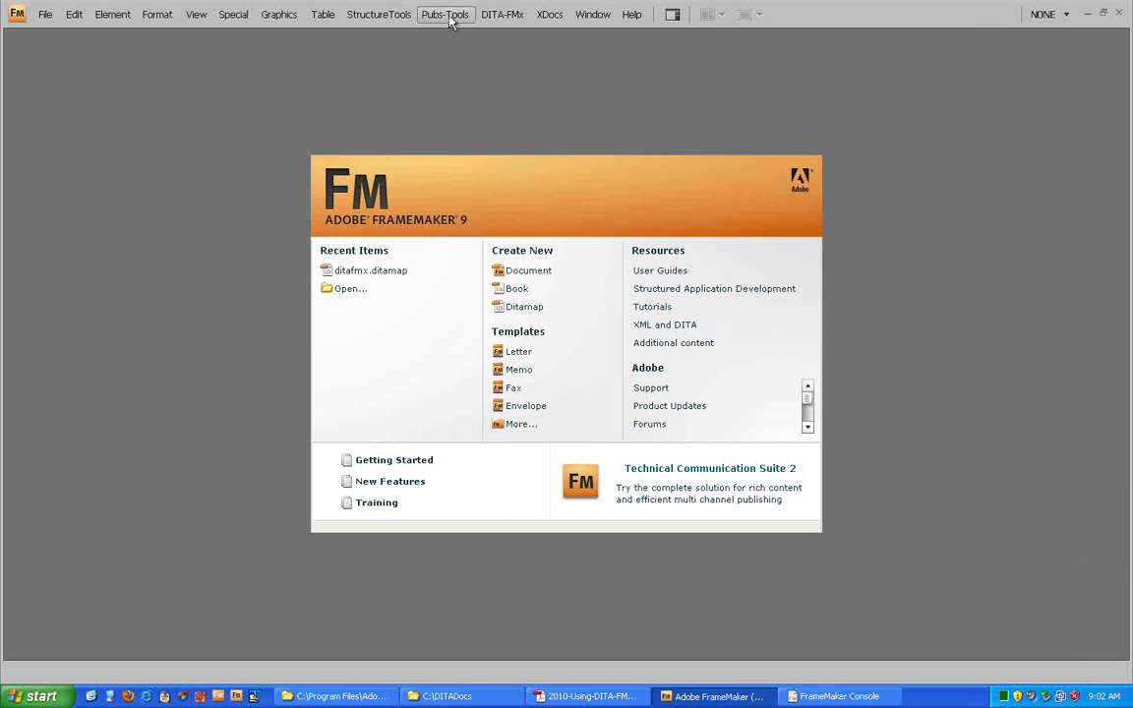
Step: Start a new DITA topic from the DITA-FMx New DITA File menu, targeting C:/DITADocs/demo
left_click(500, 16)
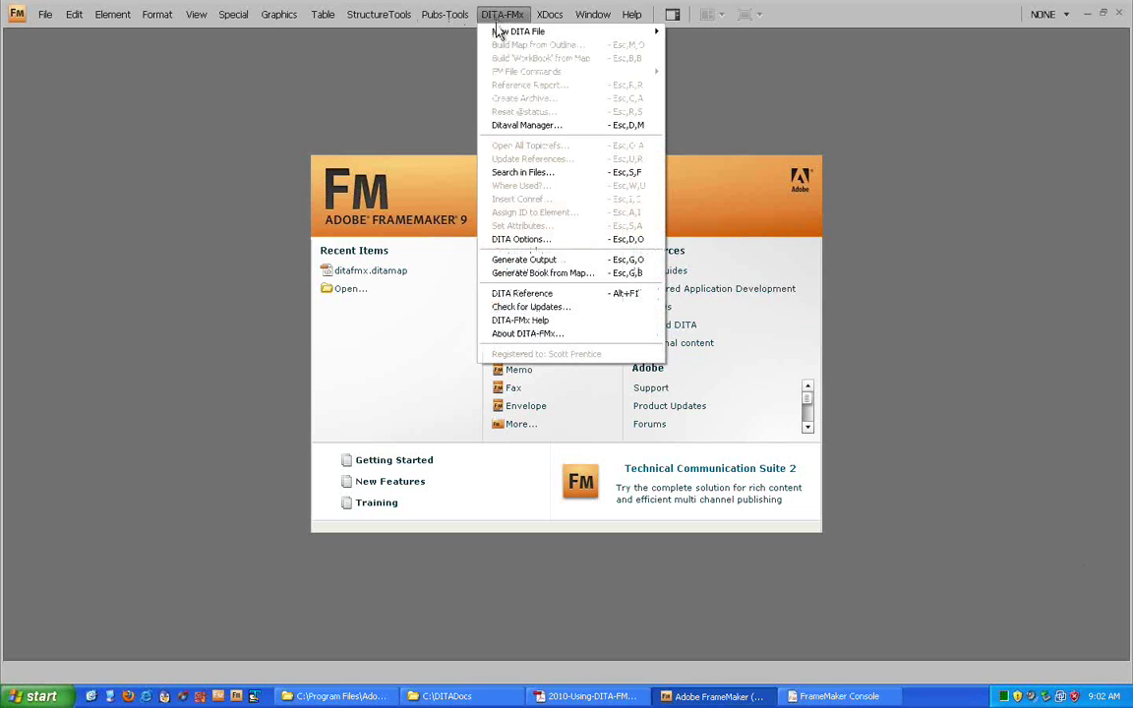
mouse_move(501, 36)
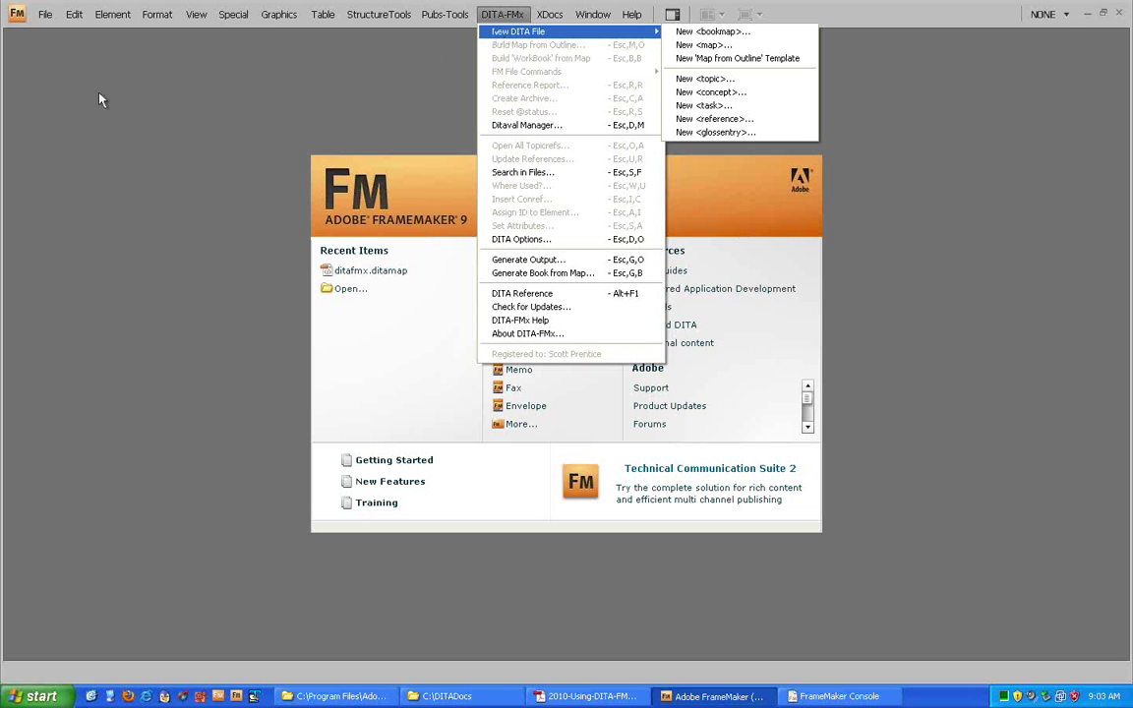
left_click(44, 15)
left_click(44, 15)
mouse_move(202, 21)
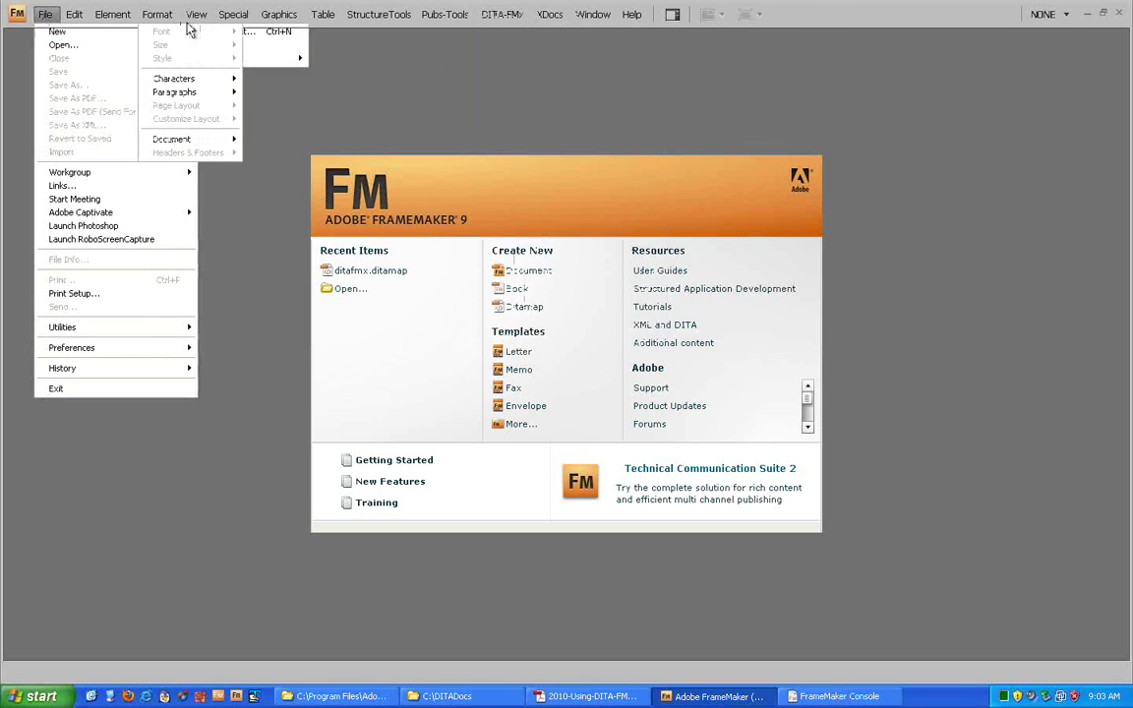
mouse_move(44, 13)
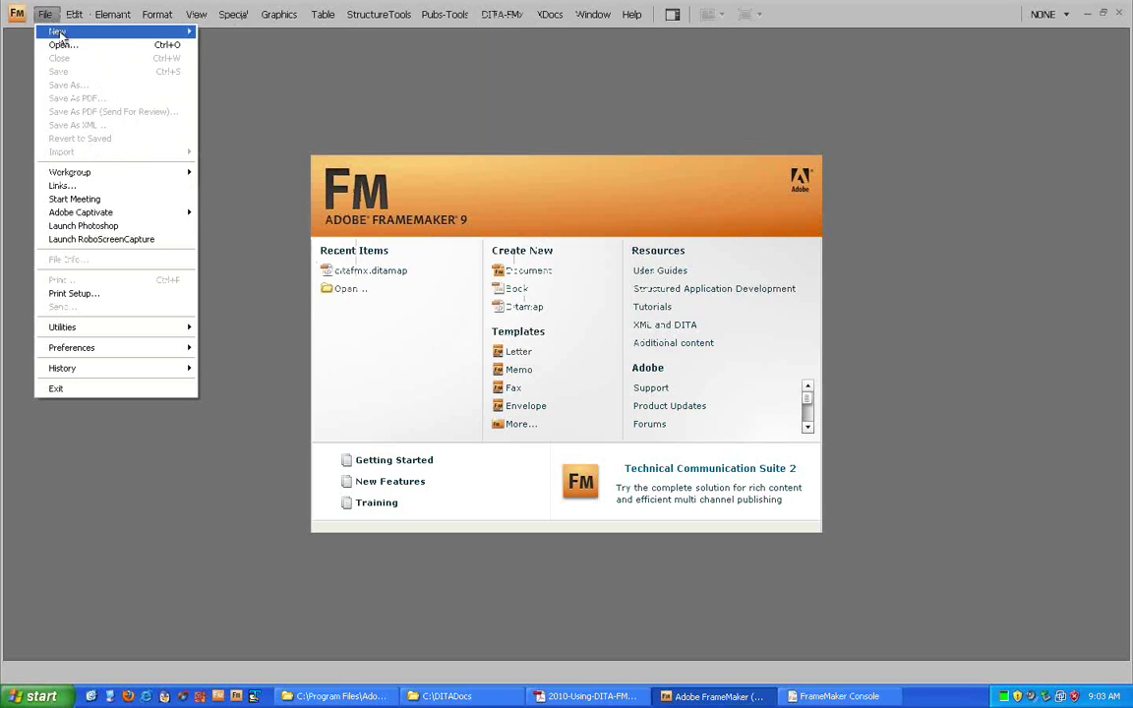
mouse_move(218, 59)
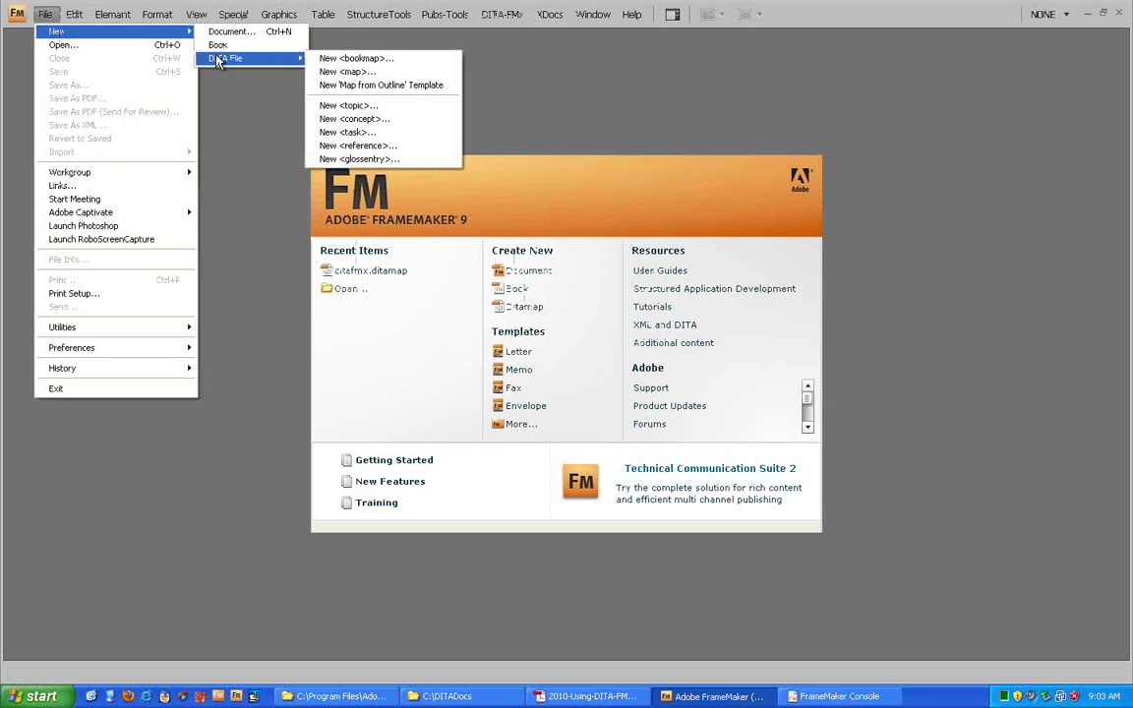
mouse_move(499, 17)
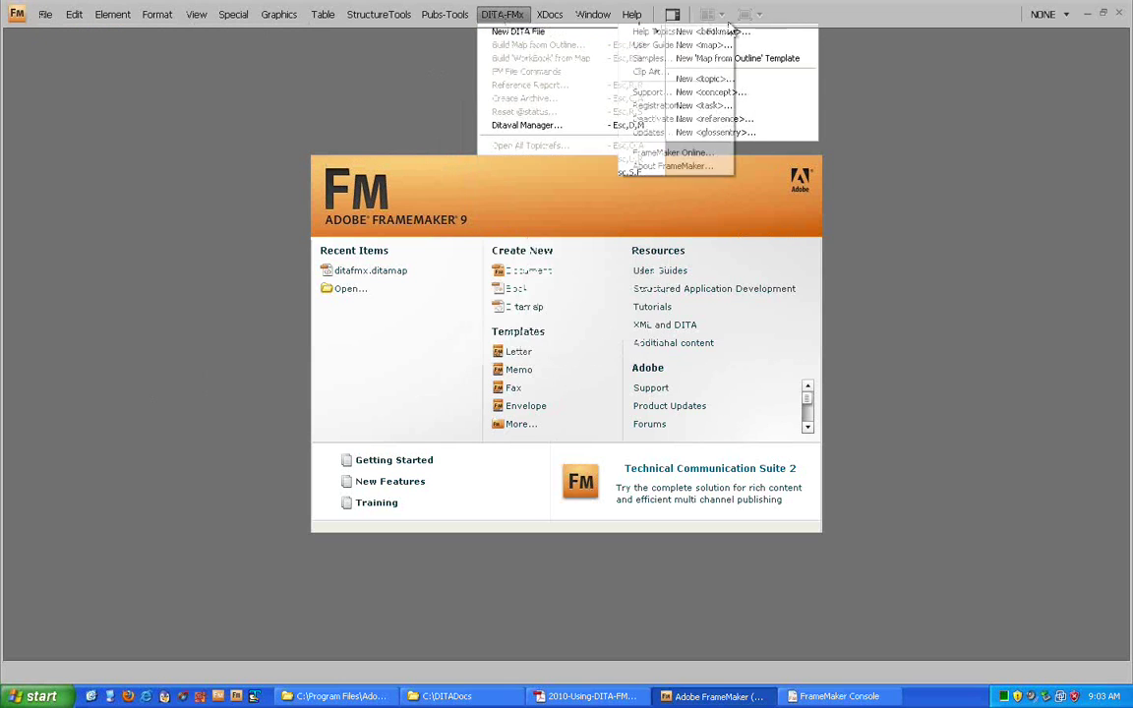
mouse_move(632, 14)
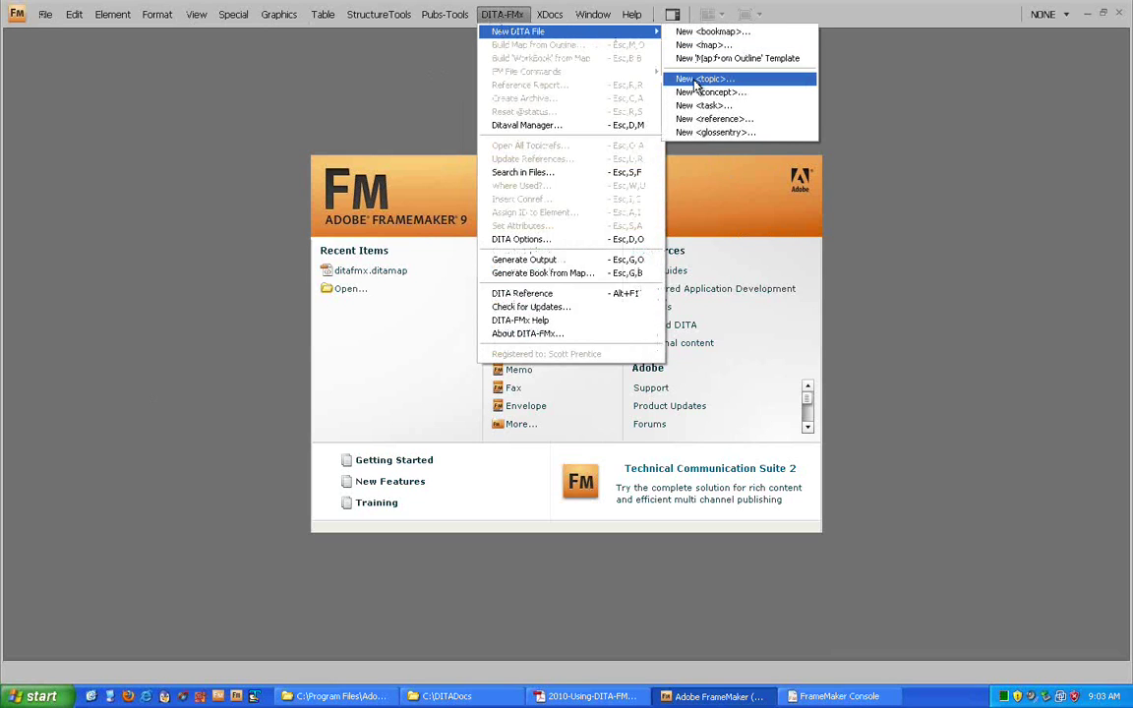
left_click(699, 78)
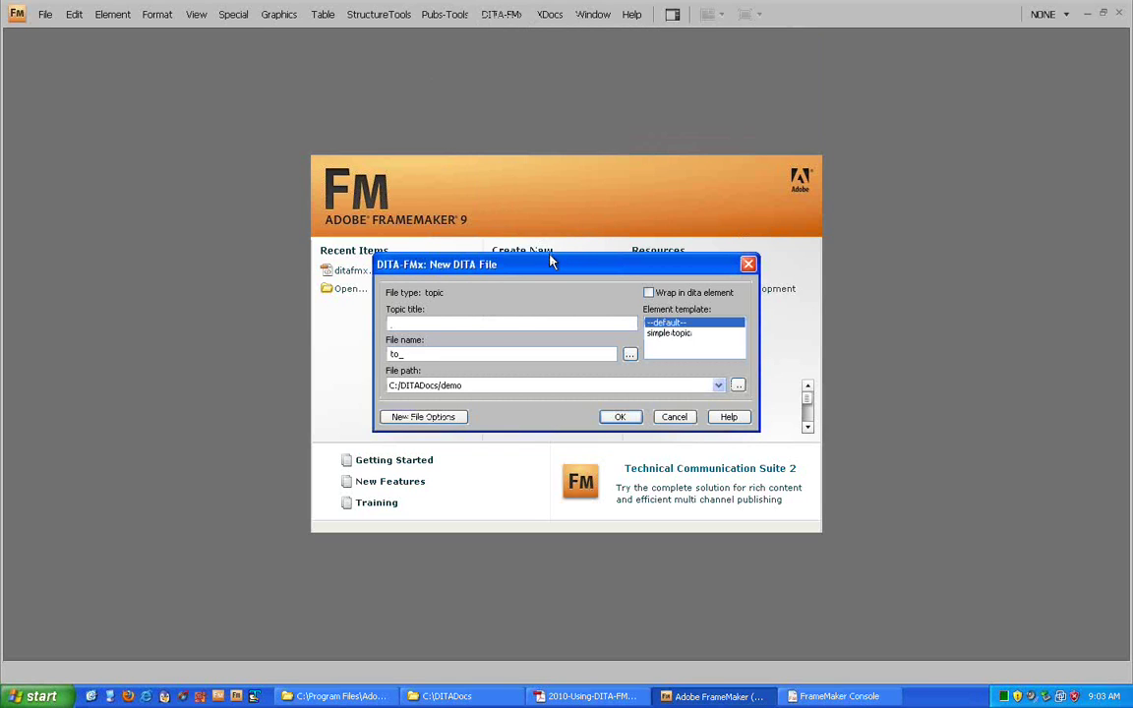
Step: Title the topic 'My new topic' and view its file-name format <$TOPIC_TYPE(2)>_<$TITLE_NOSPACELC>
type("My new topic")
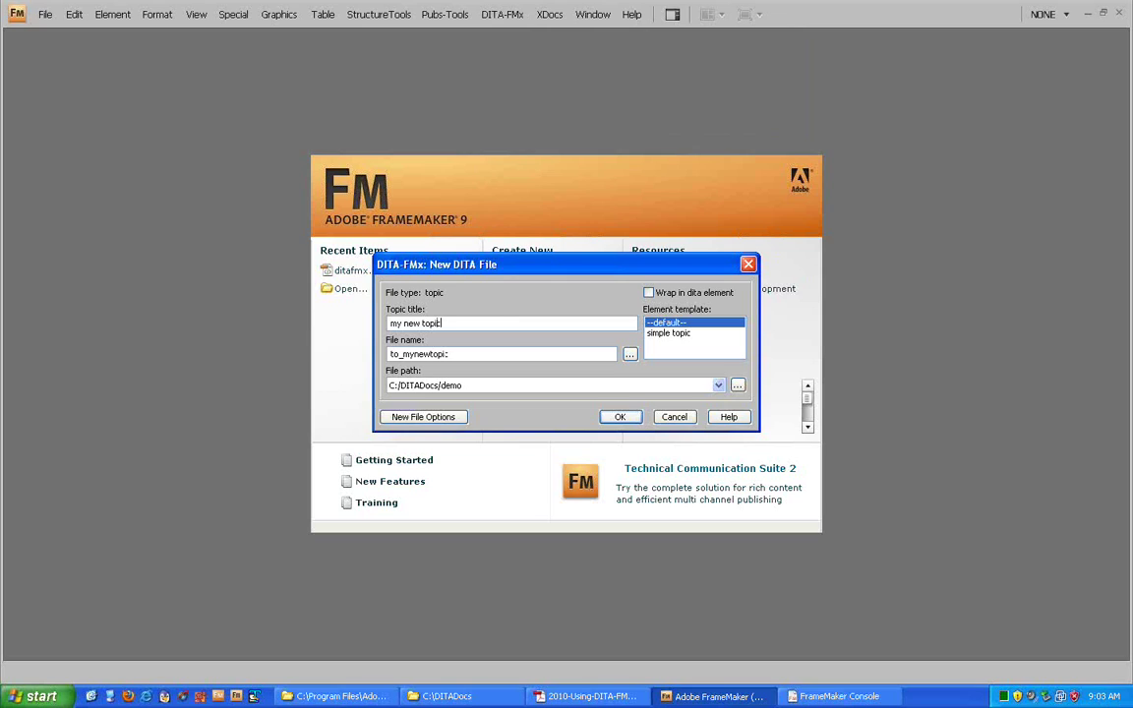
left_click(440, 417)
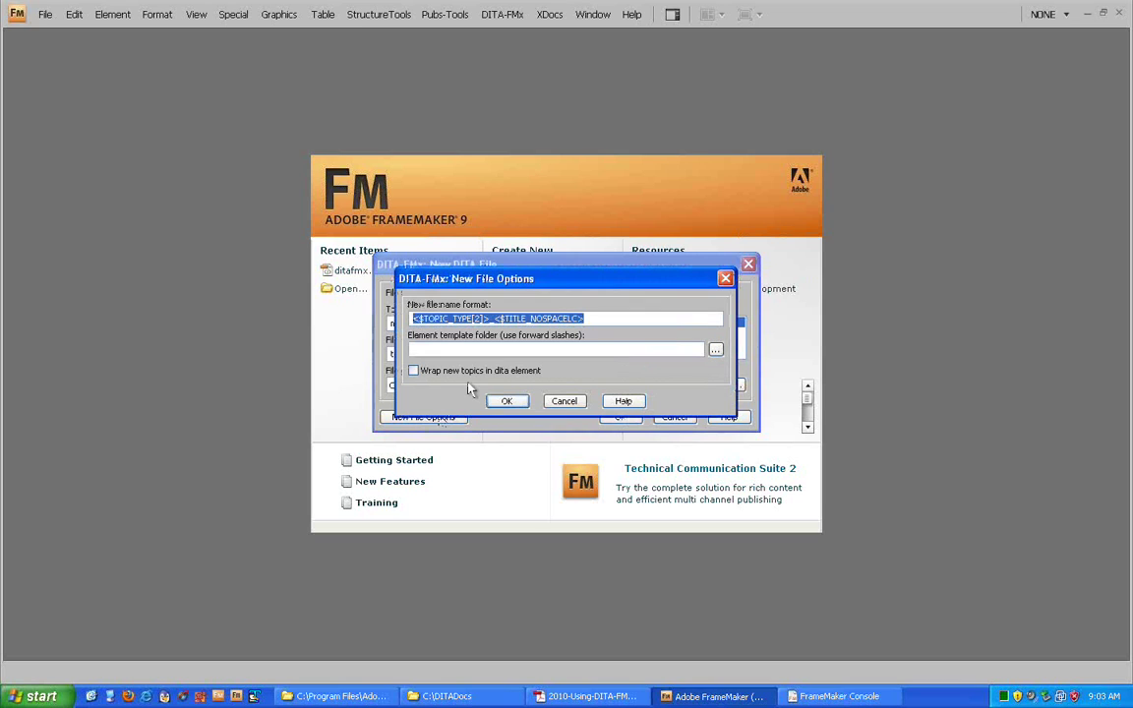
Step: Read the DITA-FMx User Guide help on New File Options, then close it
left_click(619, 401)
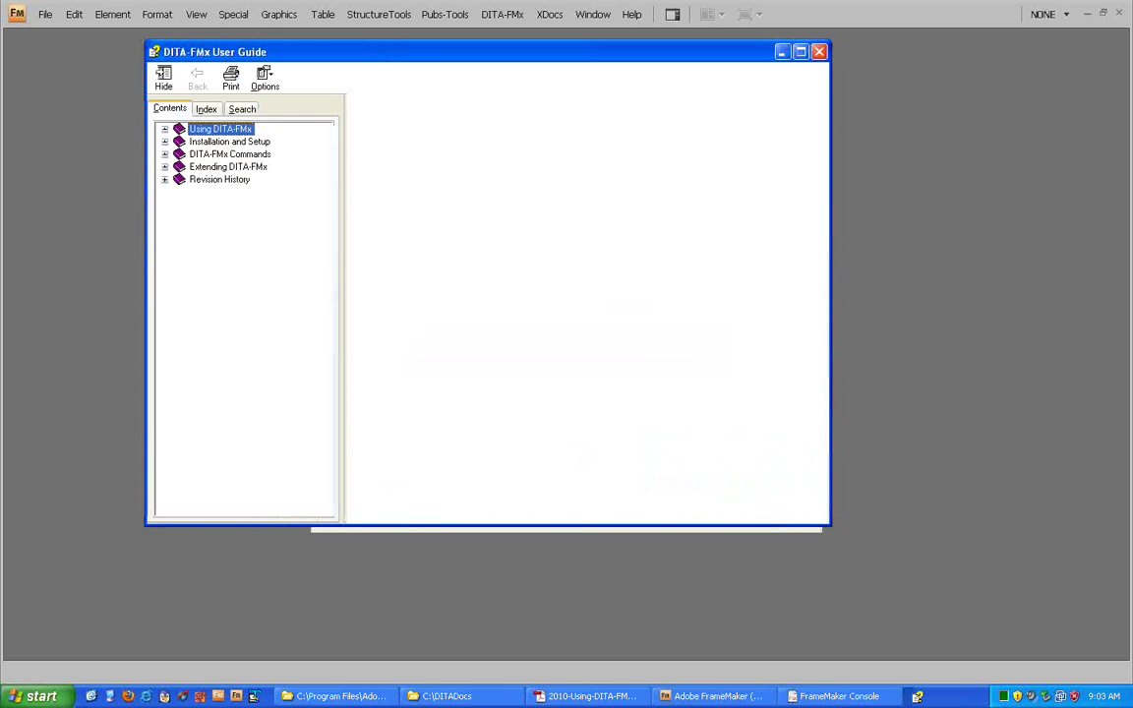
scroll(829, 272, "down", 3)
left_click_drag(829, 272, 822, 320)
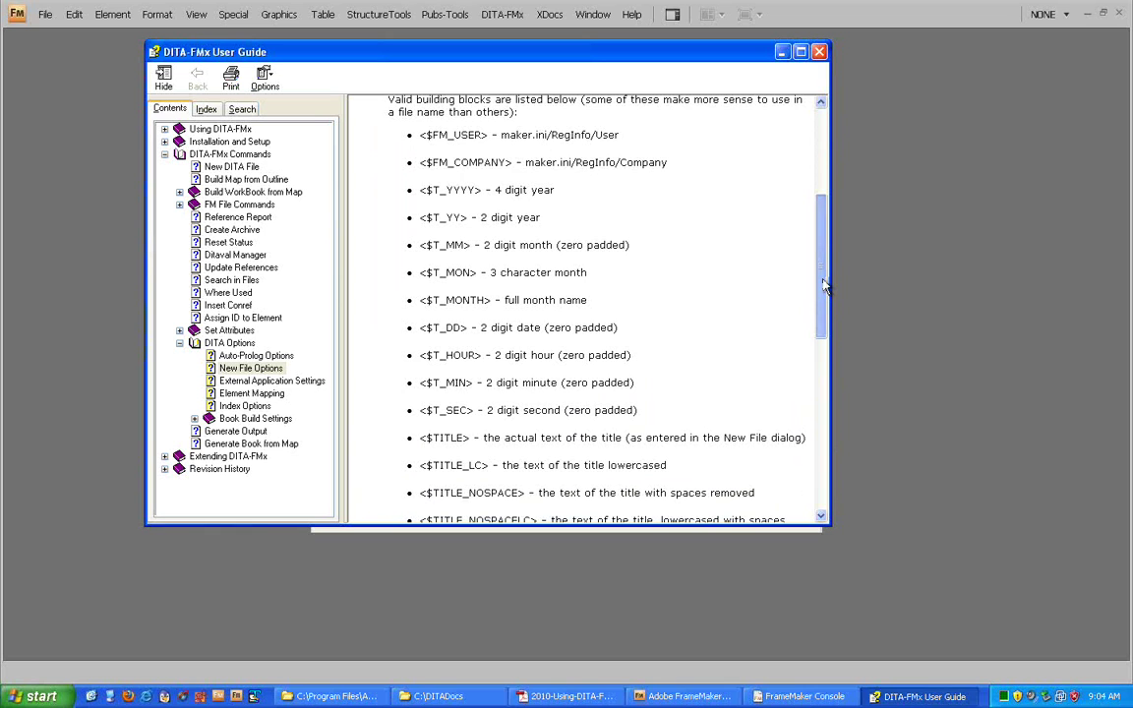
left_click_drag(829, 283, 831, 366)
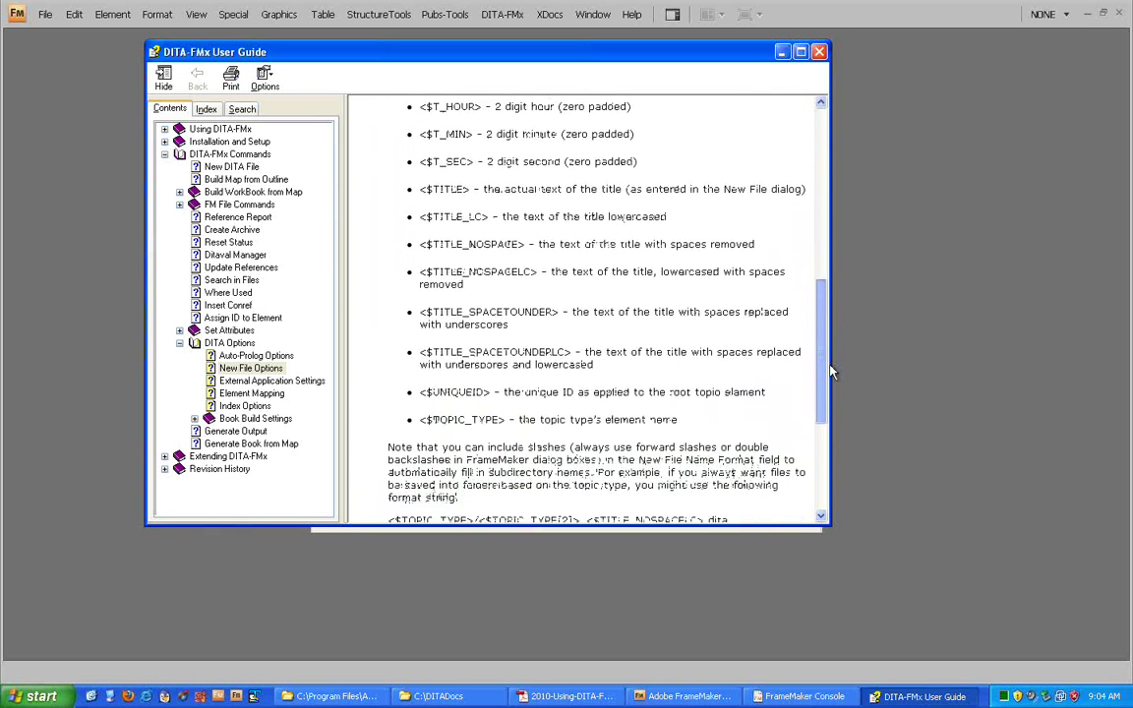
left_click_drag(831, 372, 754, 354)
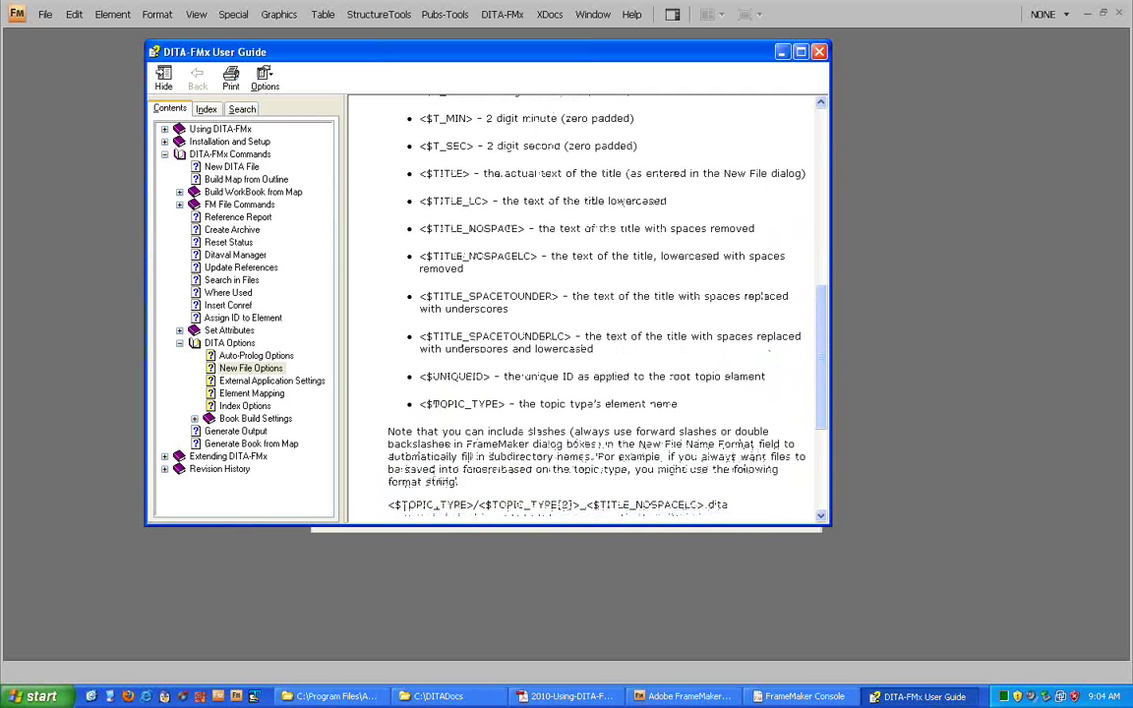
left_click(819, 51)
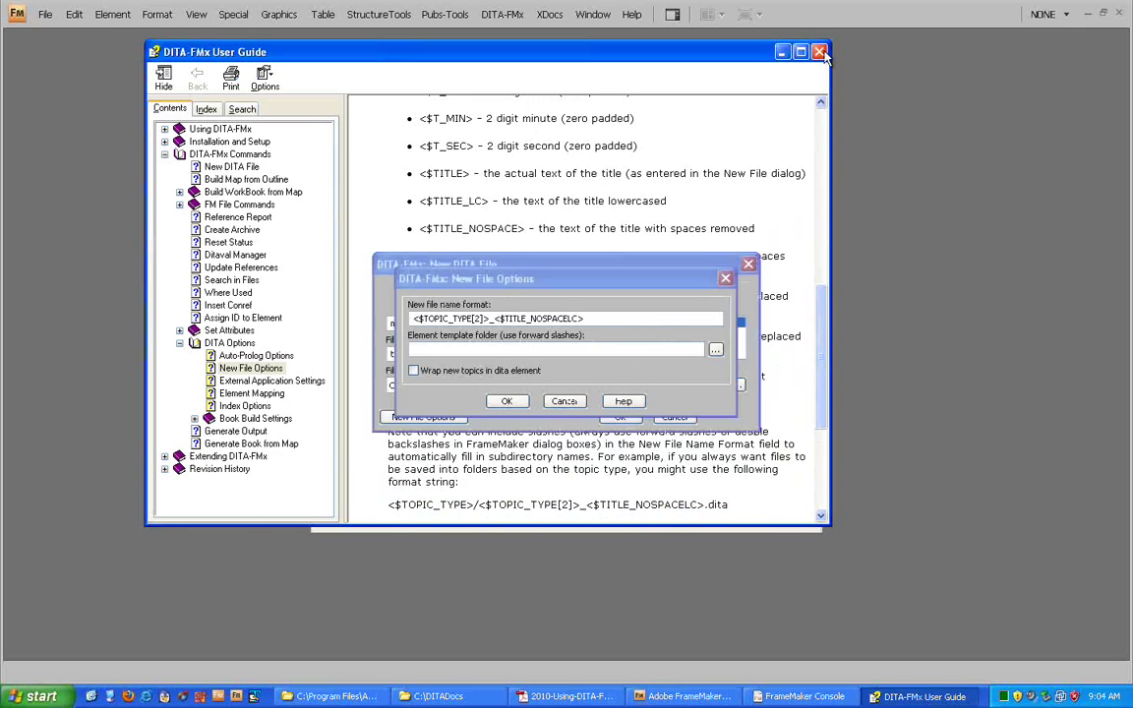
Step: Dismiss the naming options unchanged and confirm the topic saves to C:/DITADocs/demo
key("Return")
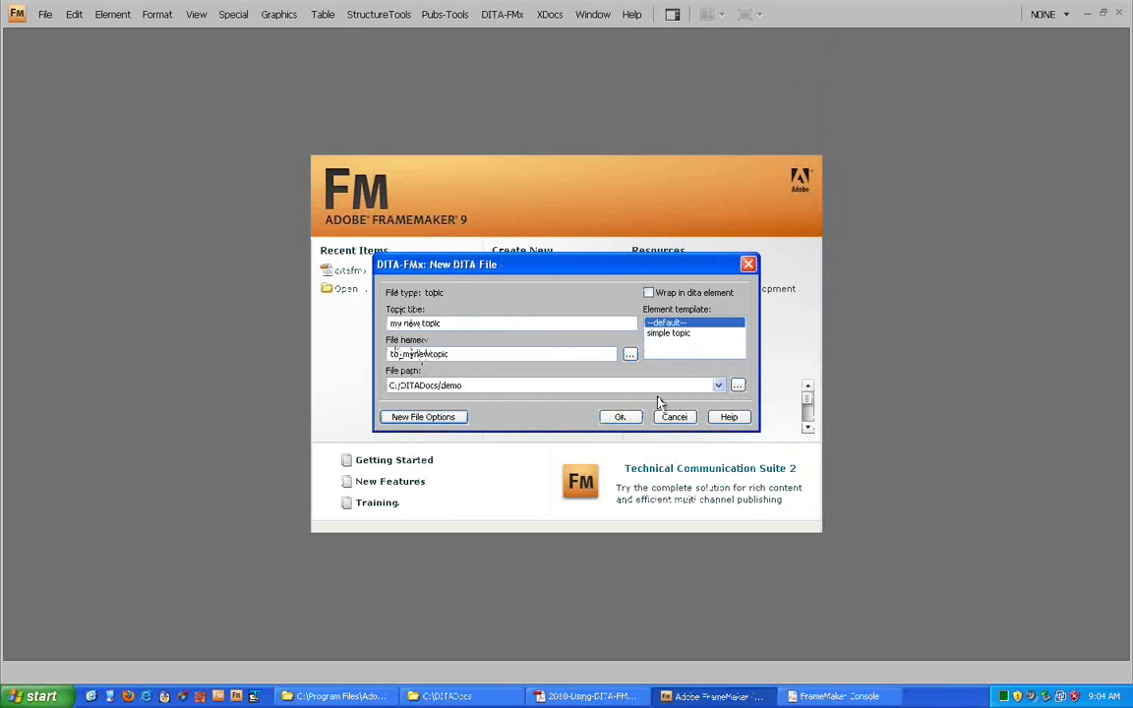
left_click(719, 386)
left_click(717, 386)
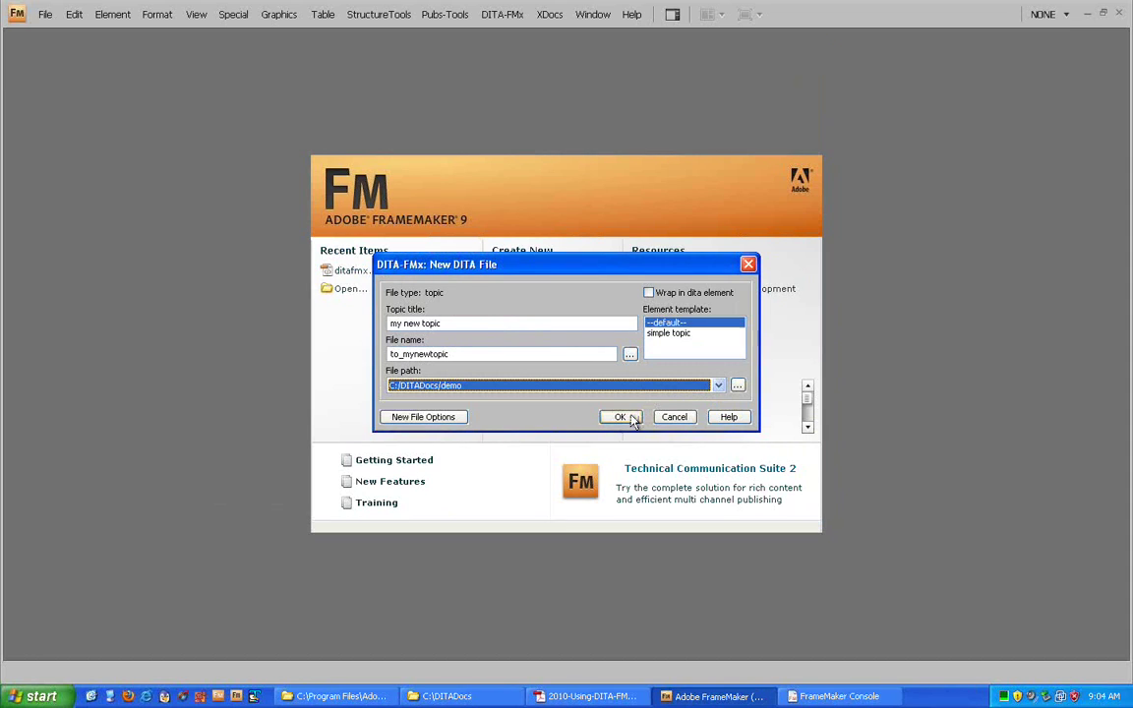
Step: Create to_mynewtopic.xml and inspect its title and prolog with the author and 2010-03-16 creation date
left_click(621, 418)
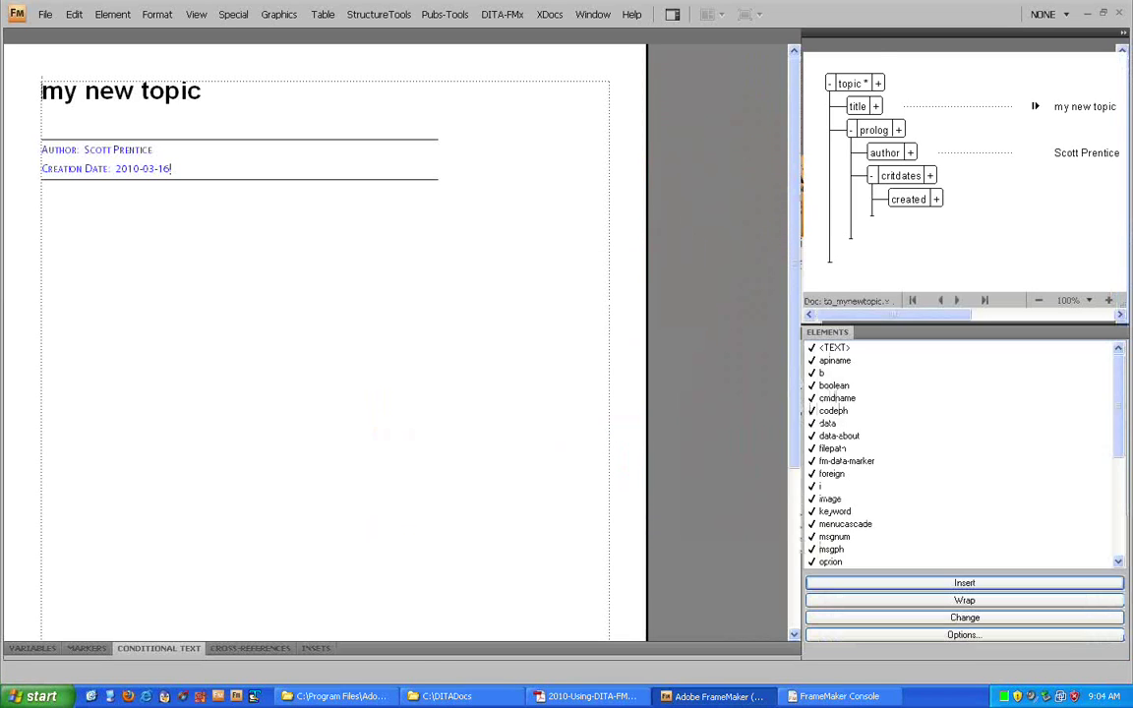
left_click(858, 107)
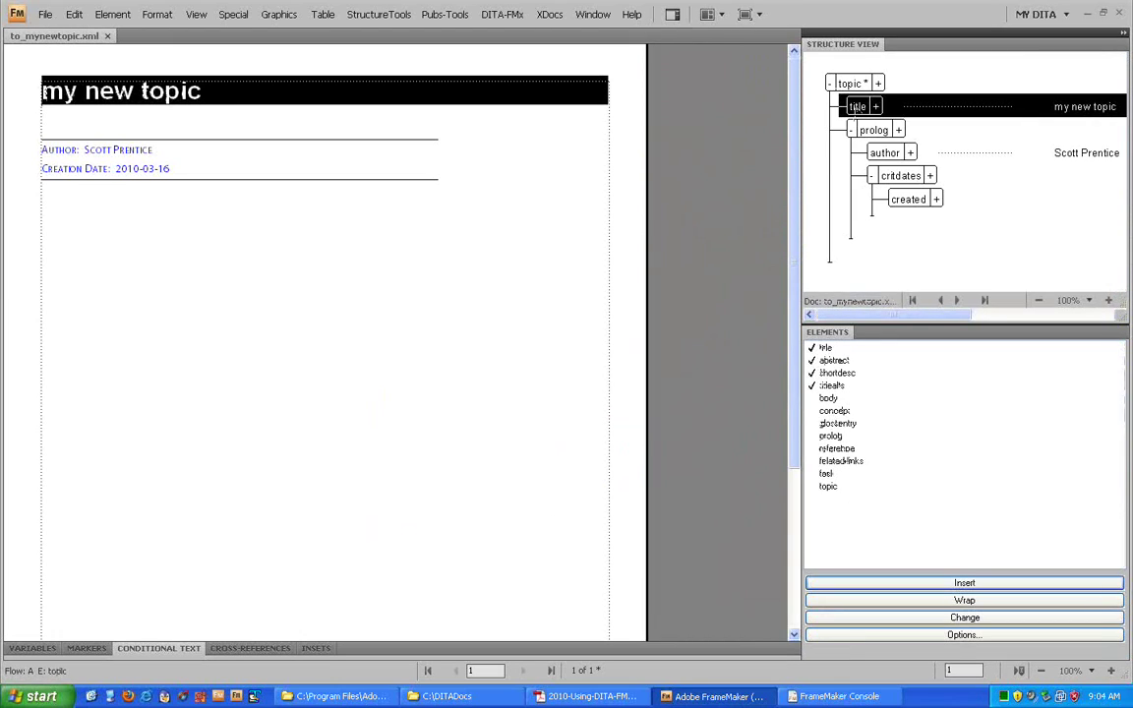
left_click(875, 132)
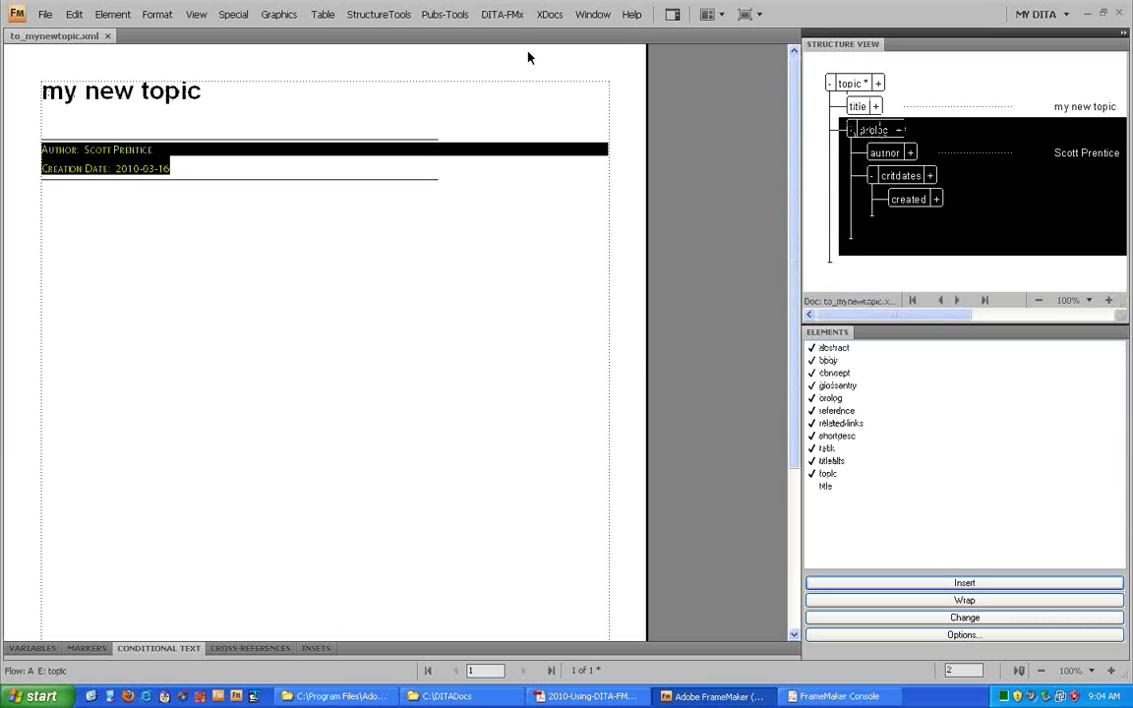
left_click(502, 14)
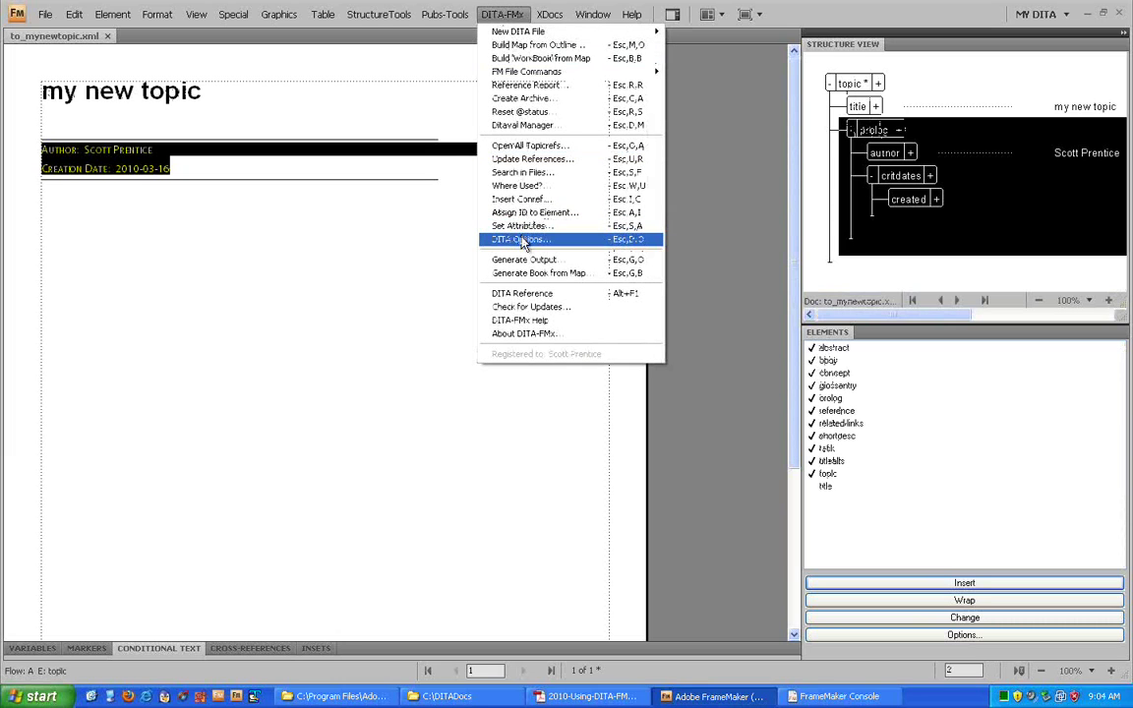
left_click(518, 239)
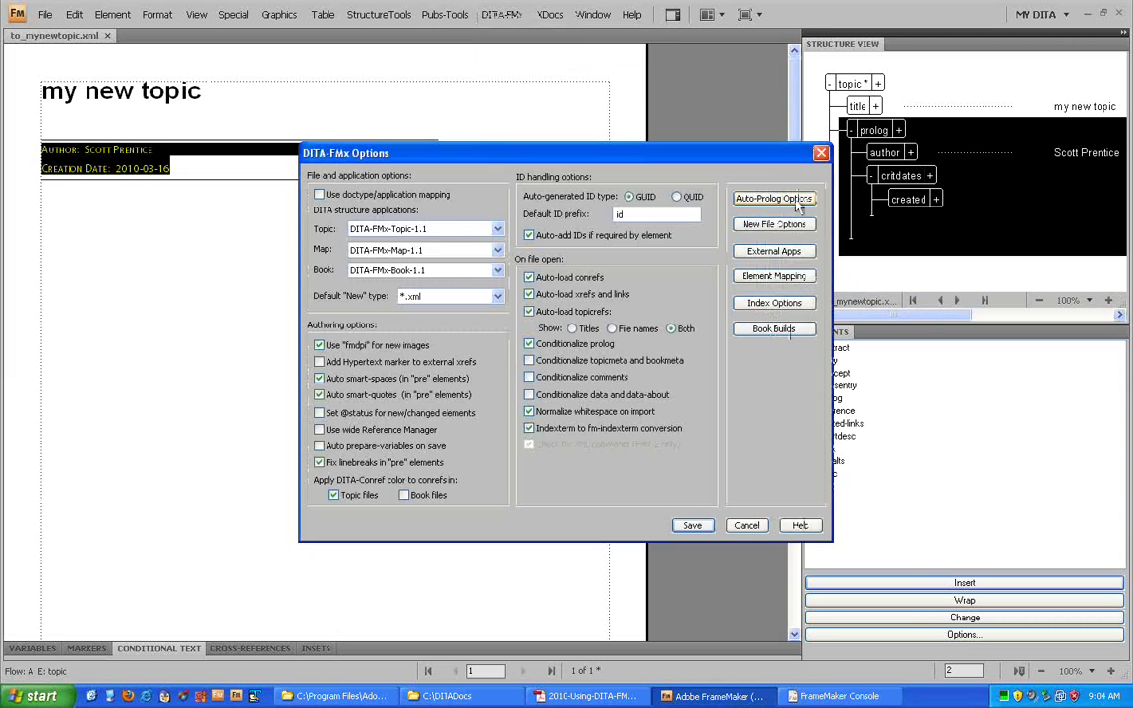
left_click(795, 200)
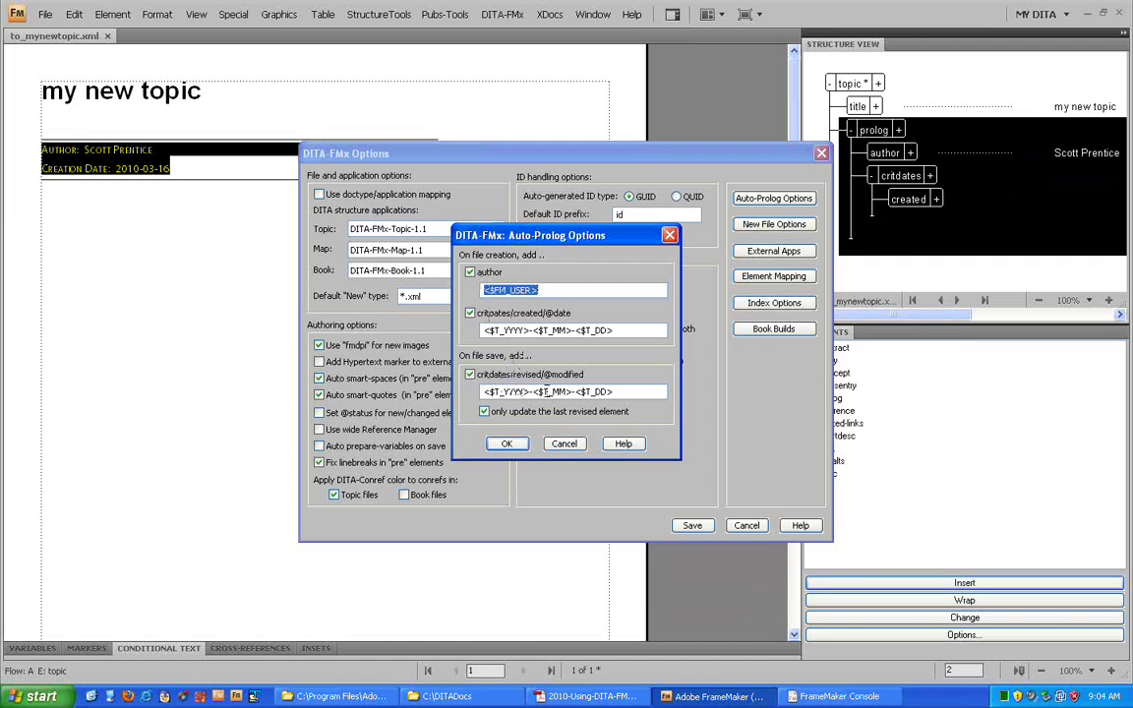
left_click(563, 444)
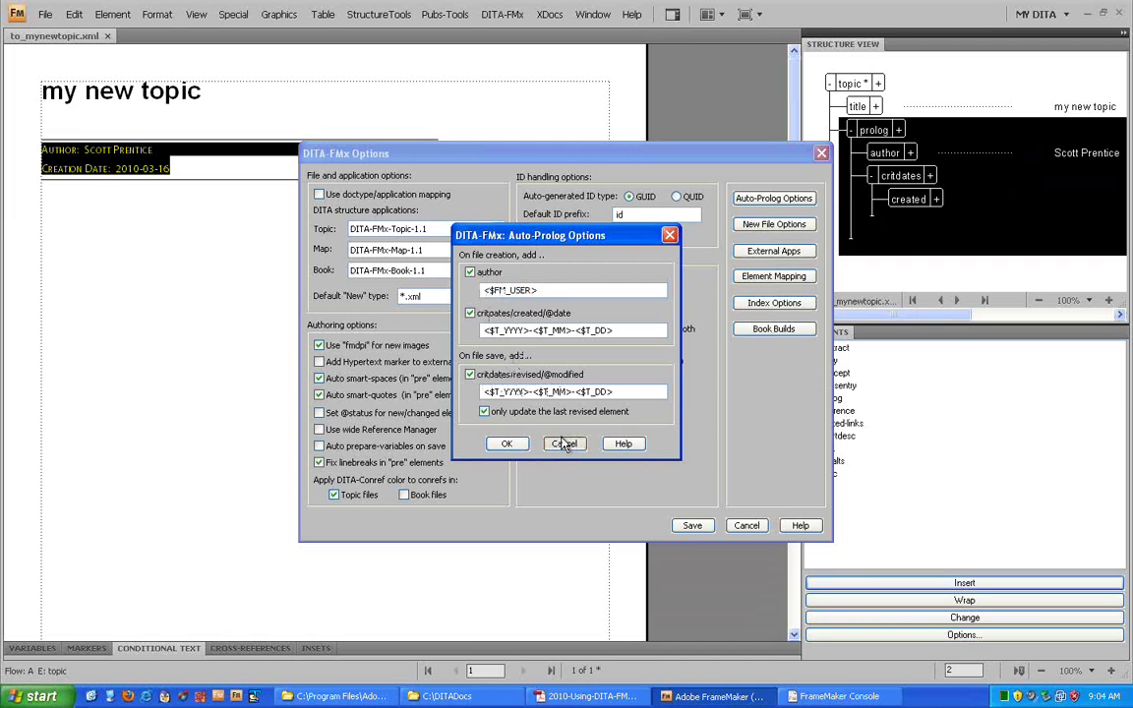
left_click(700, 526)
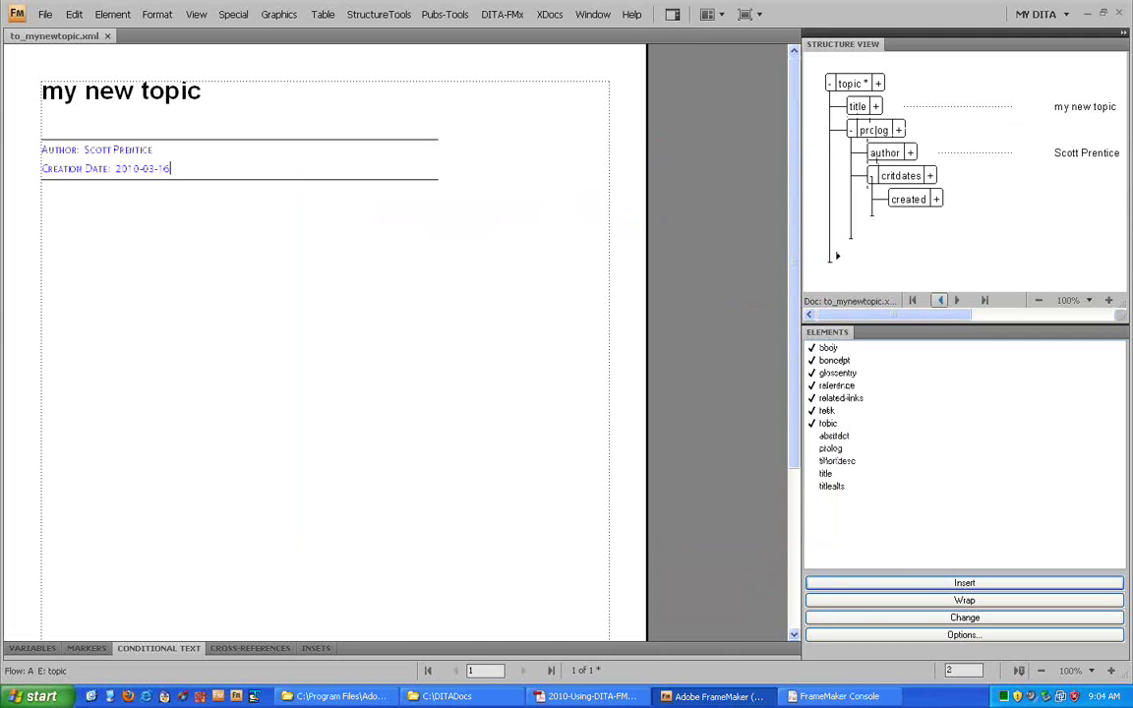
Step: Add a body paragraph 'this is my first paragraph!' and save the topic
left_click(851, 130)
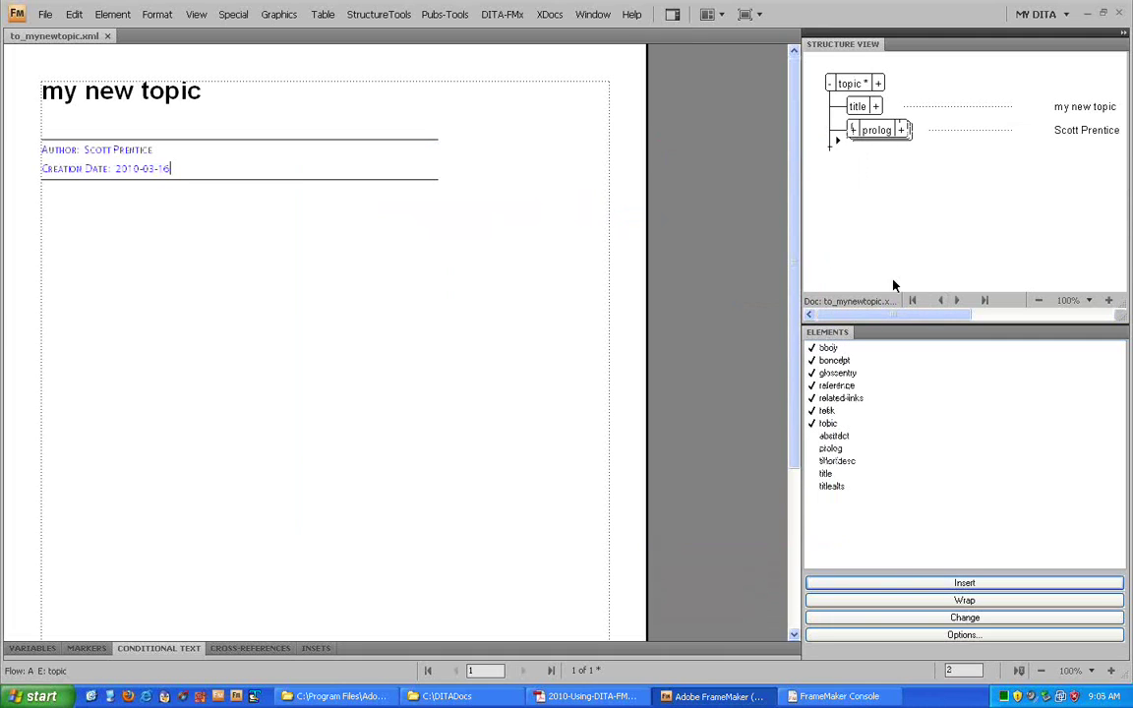
double_click(831, 349)
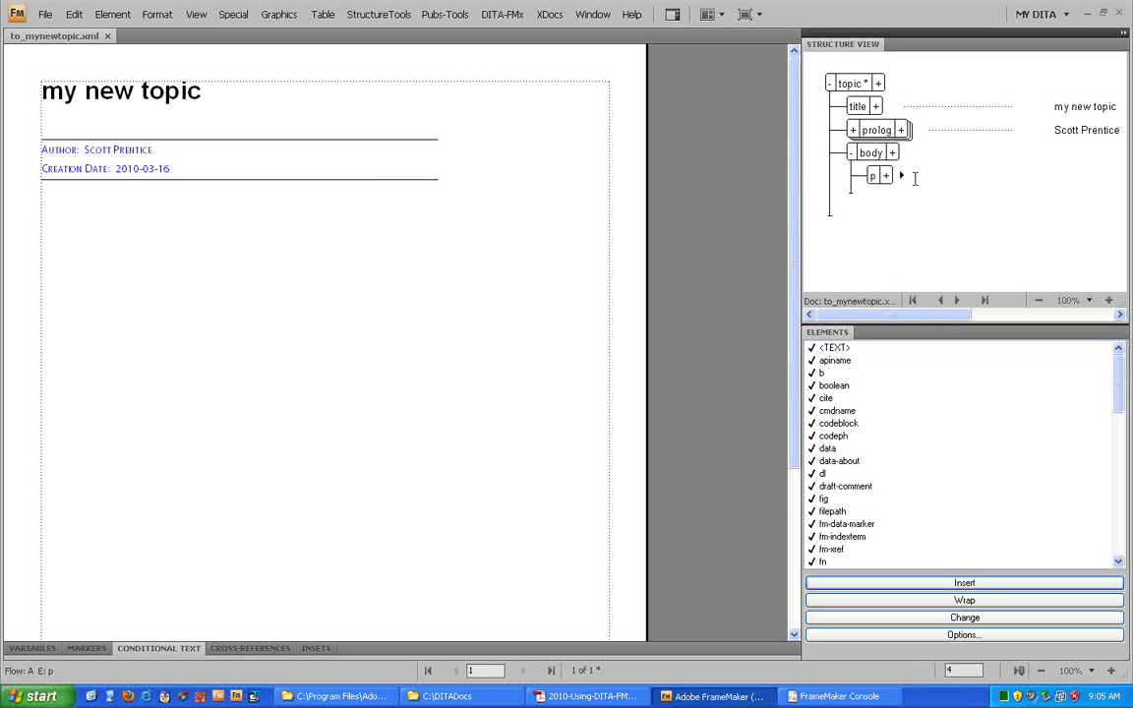
type("this is my first paragraph!")
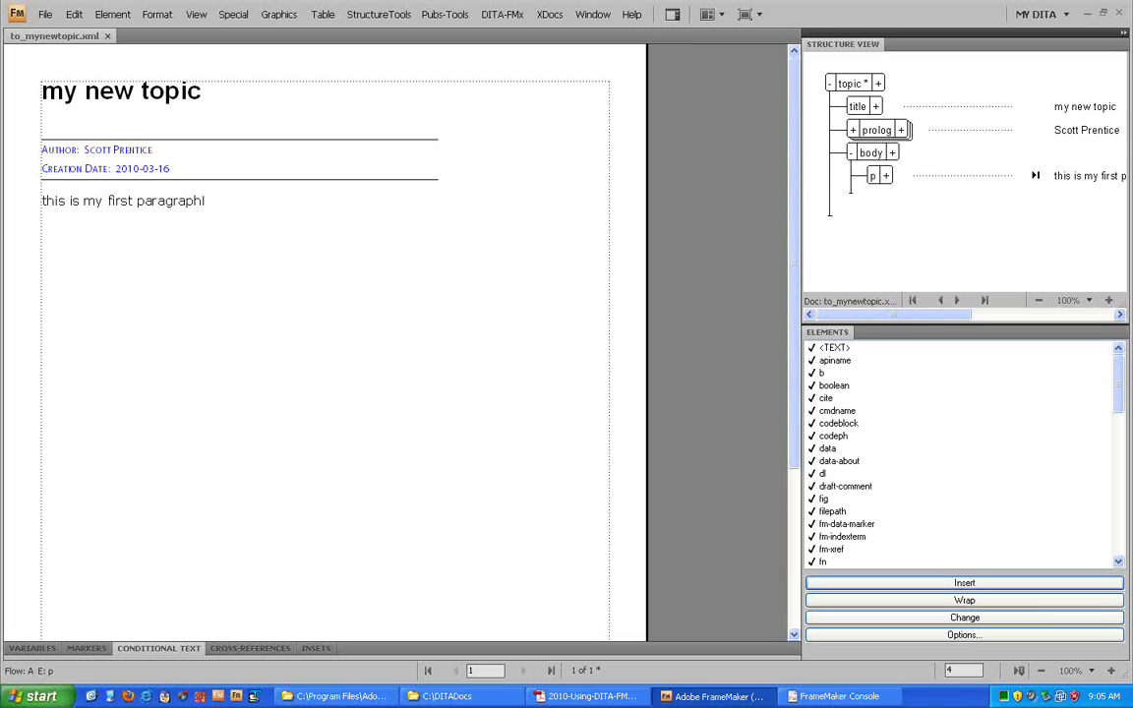
key("ctrl+s")
Step: Close to_mynewtopic.xml and reopen it from Recent Items as a DITA-FMx-Topic-1.1 document
left_click(110, 37)
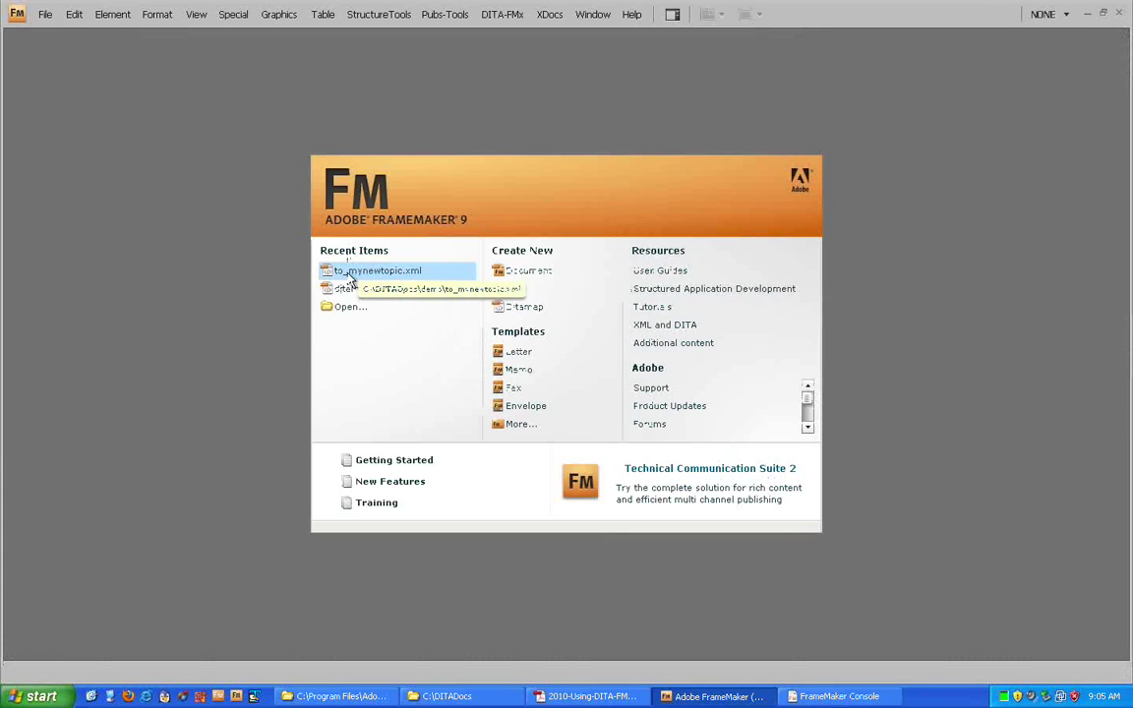
left_click(335, 271)
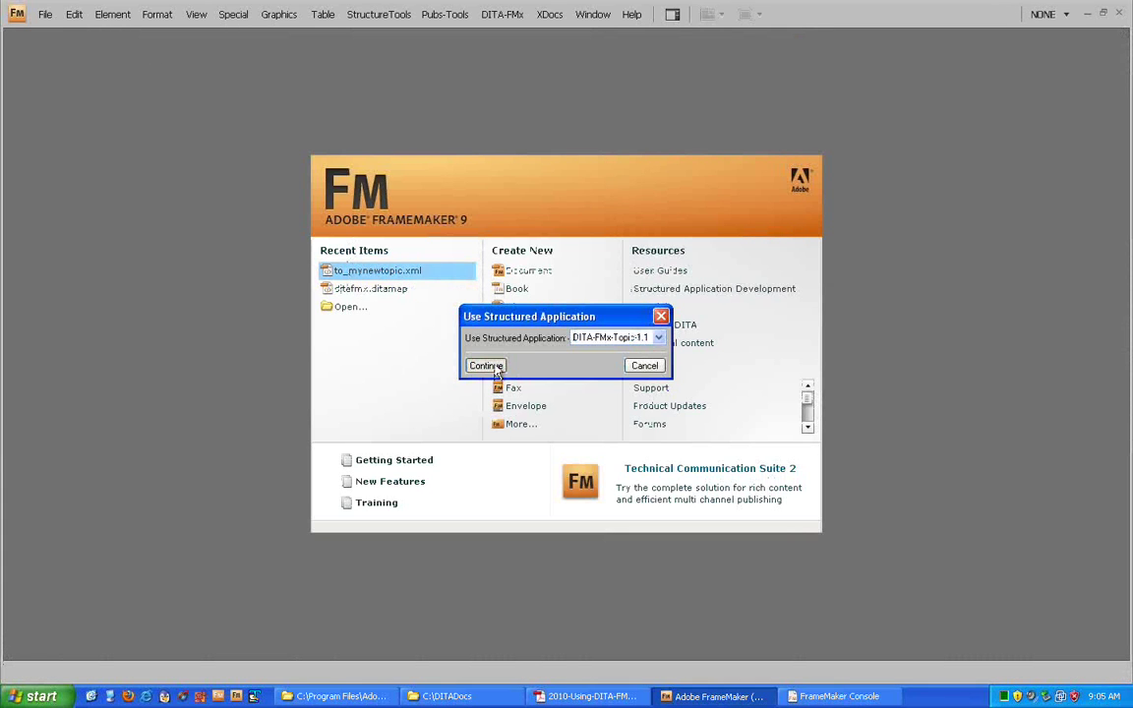
left_click(485, 365)
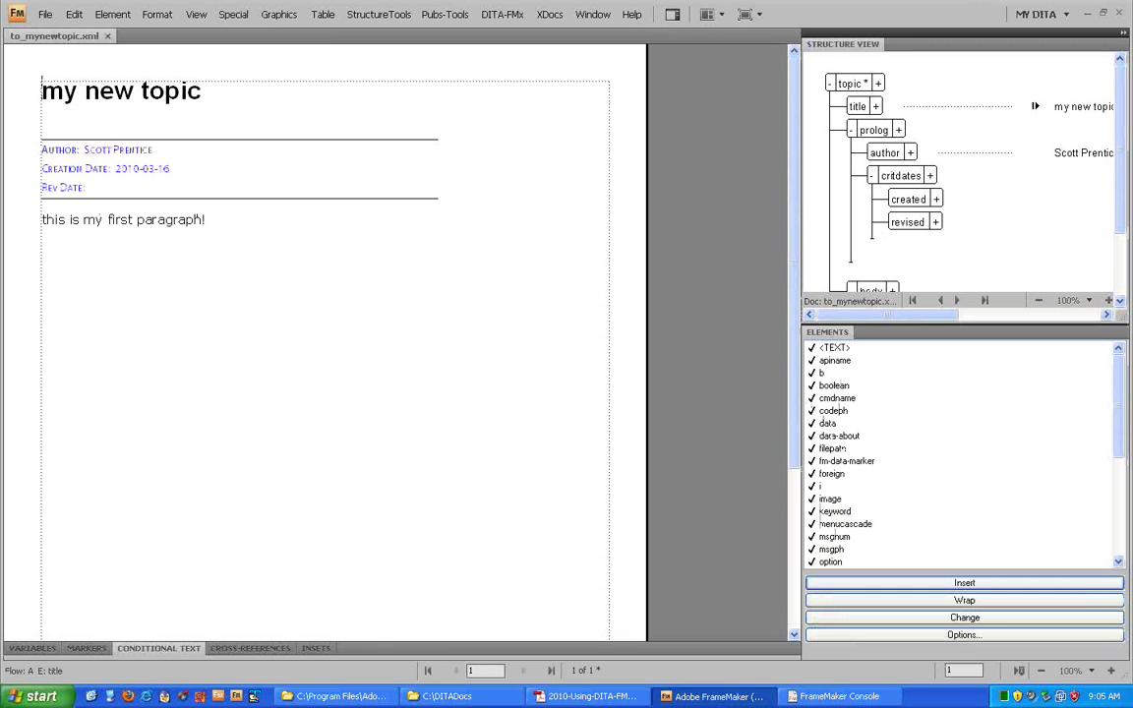
Step: Fill the prolog's revision date with 2010-03-16
left_click(908, 222)
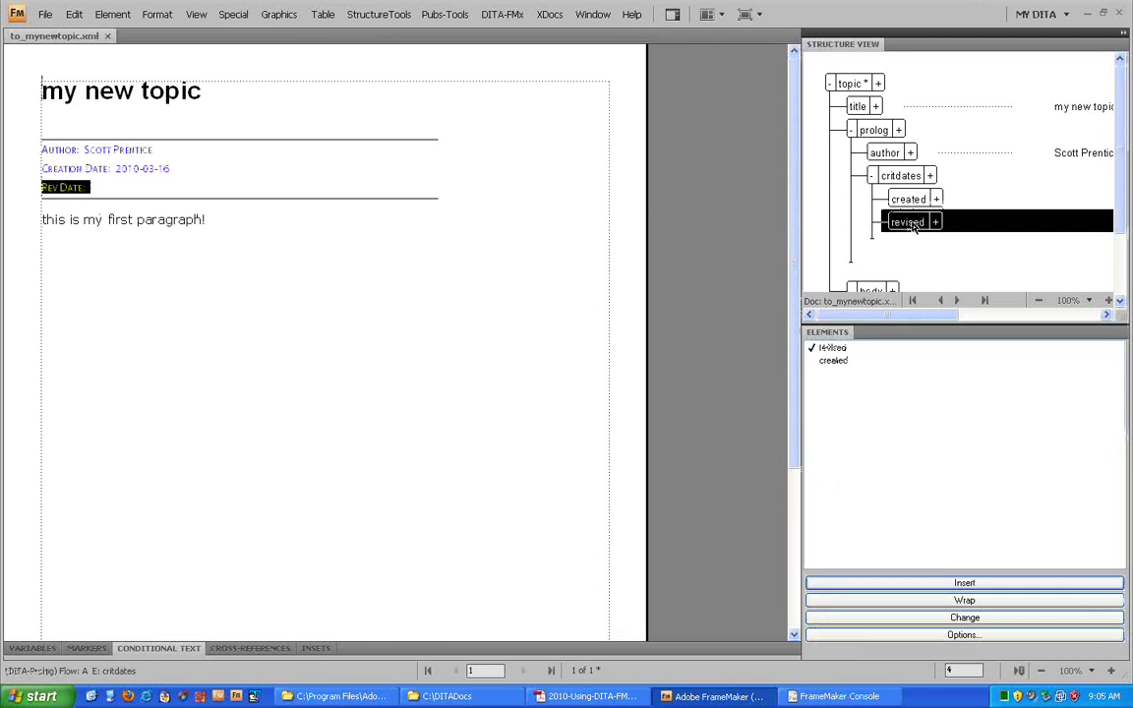
left_click(299, 257)
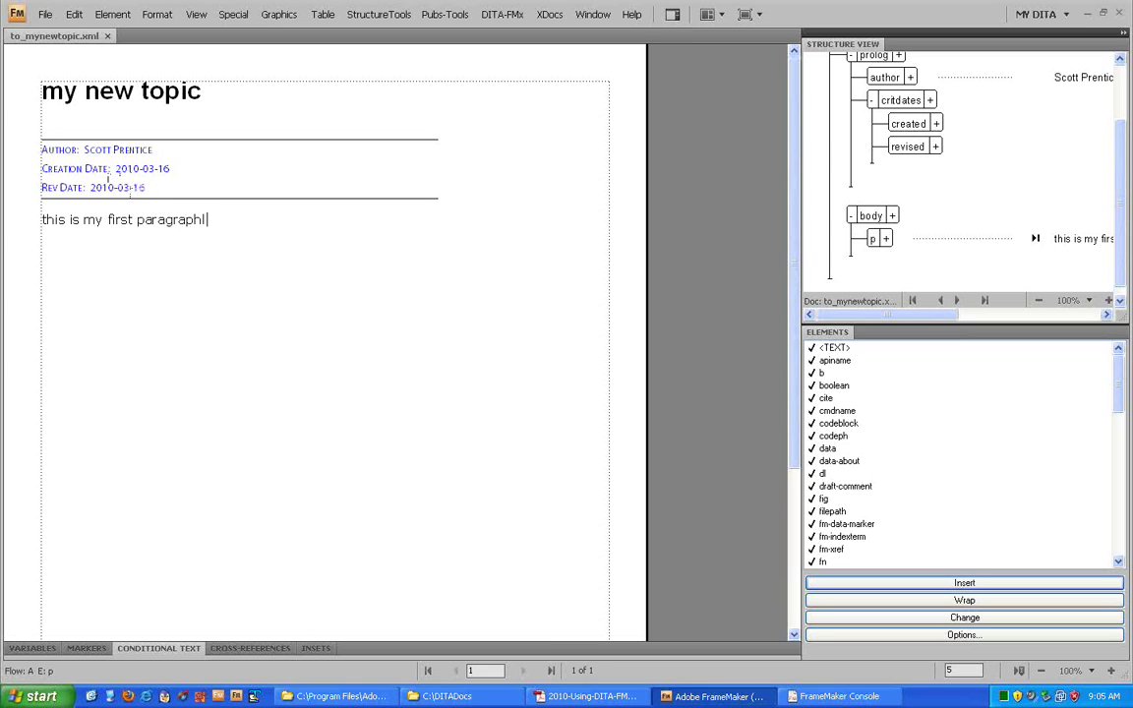
scroll(1119, 83, "up", 2)
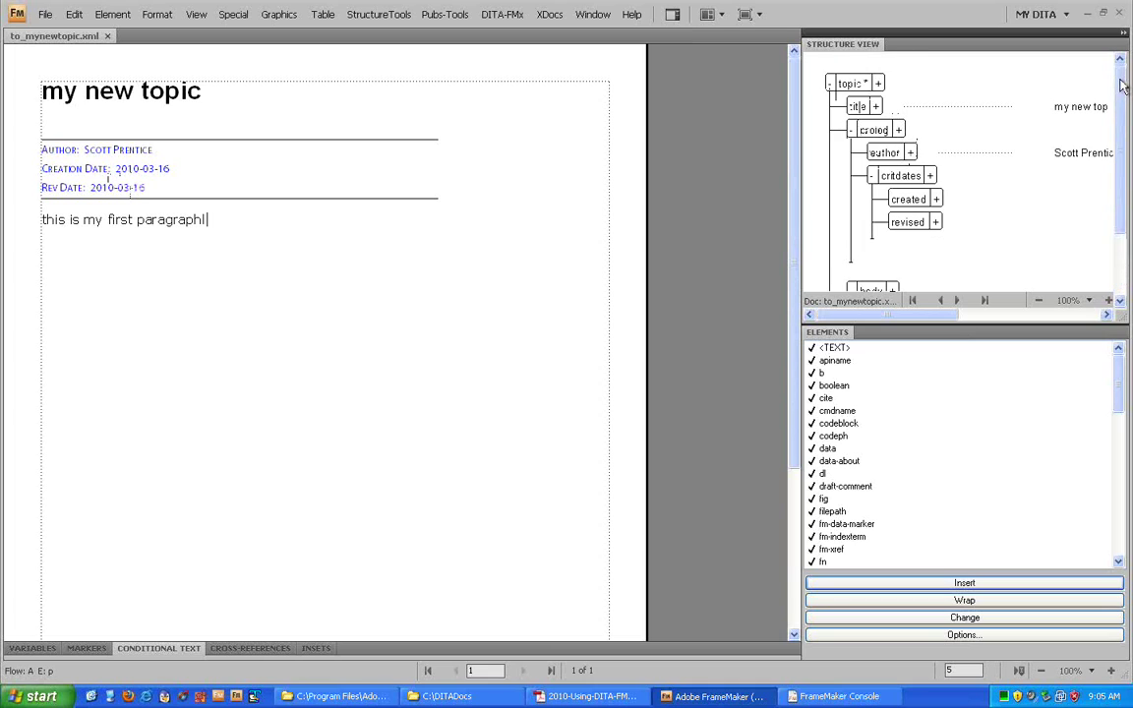
Step: Insert a bulleted list after the first paragraph with the first bullet 'item one'
left_click(852, 130)
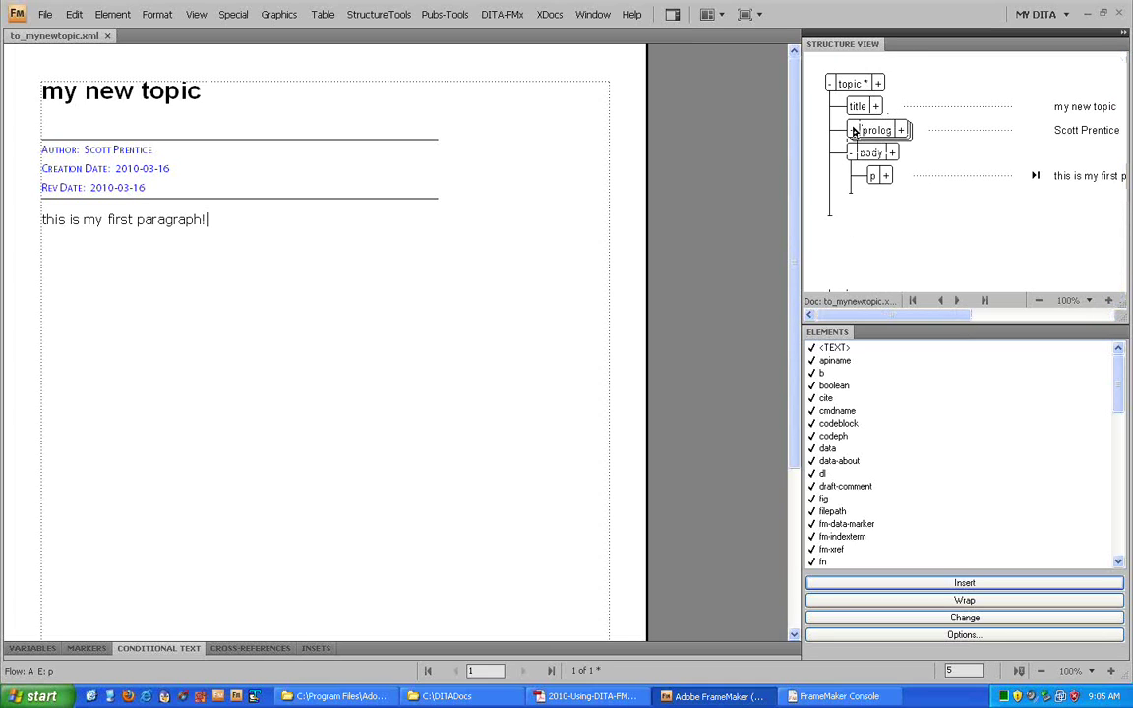
left_click(851, 185)
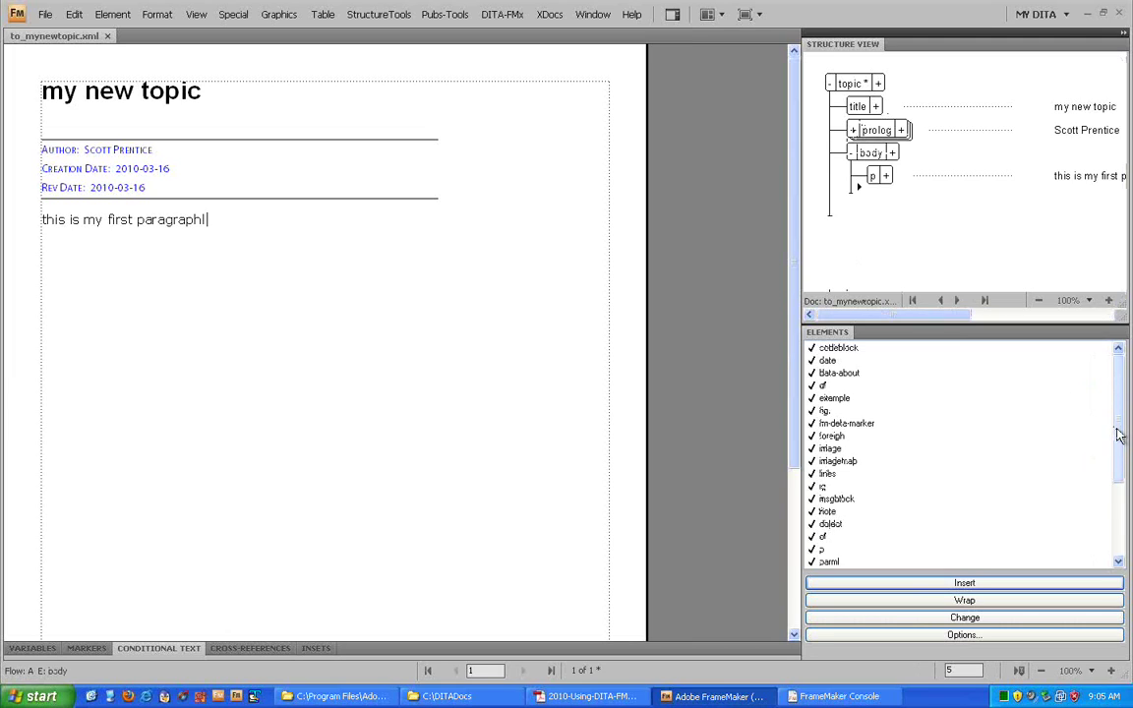
left_click(1118, 506)
double_click(826, 548)
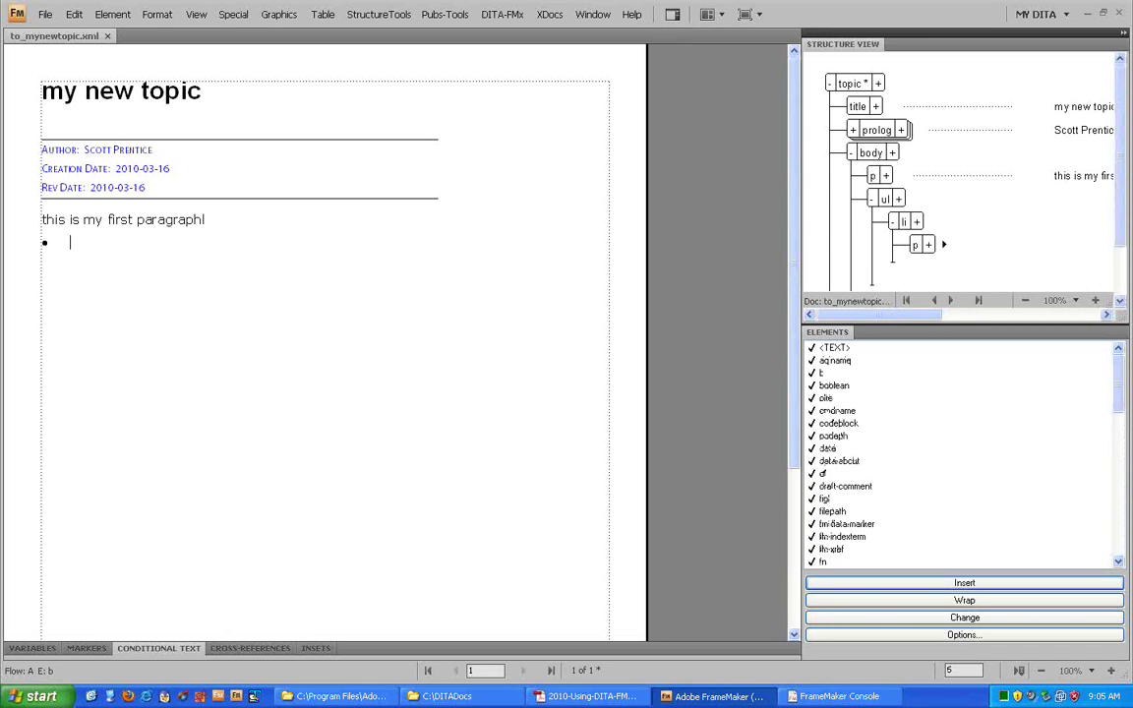
type("item one")
Step: Add the bullets 'item two' and 'item three' to the list
key("Return")
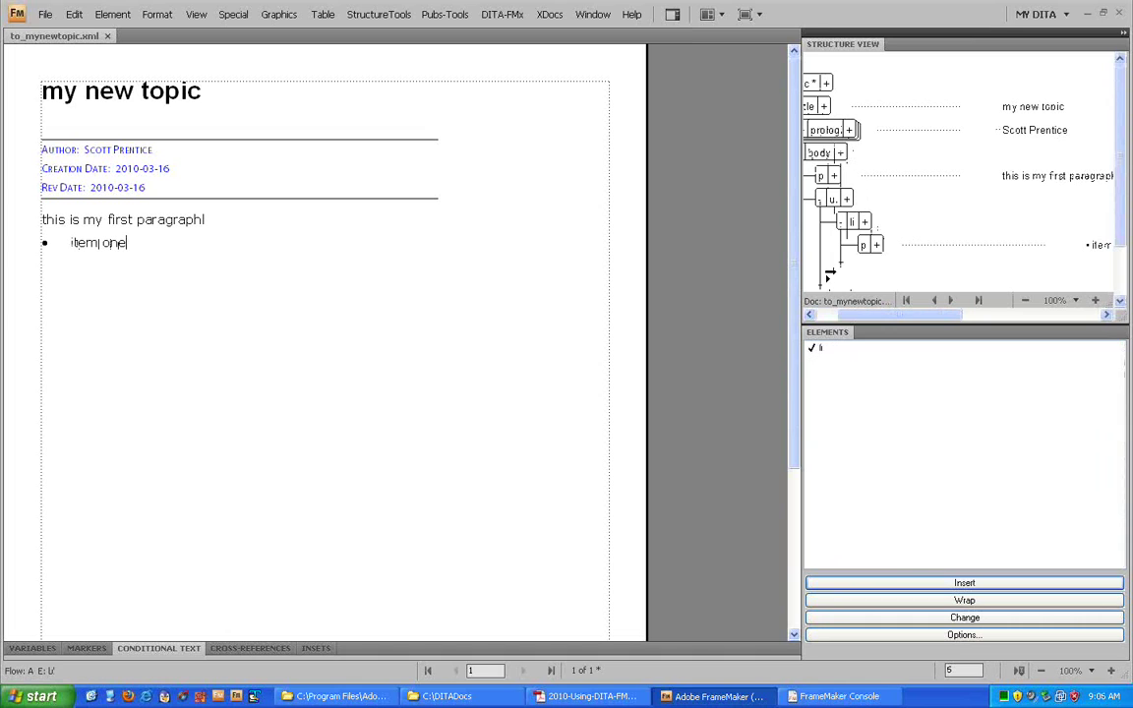
left_click(831, 350)
double_click(831, 350)
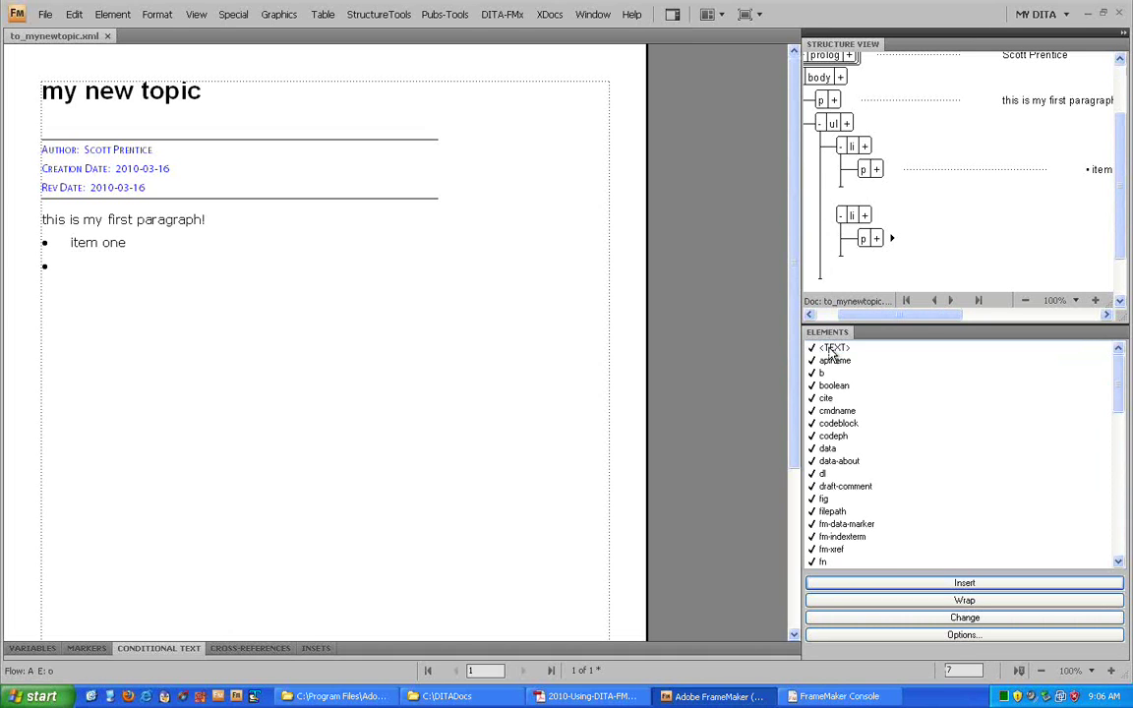
type("item two")
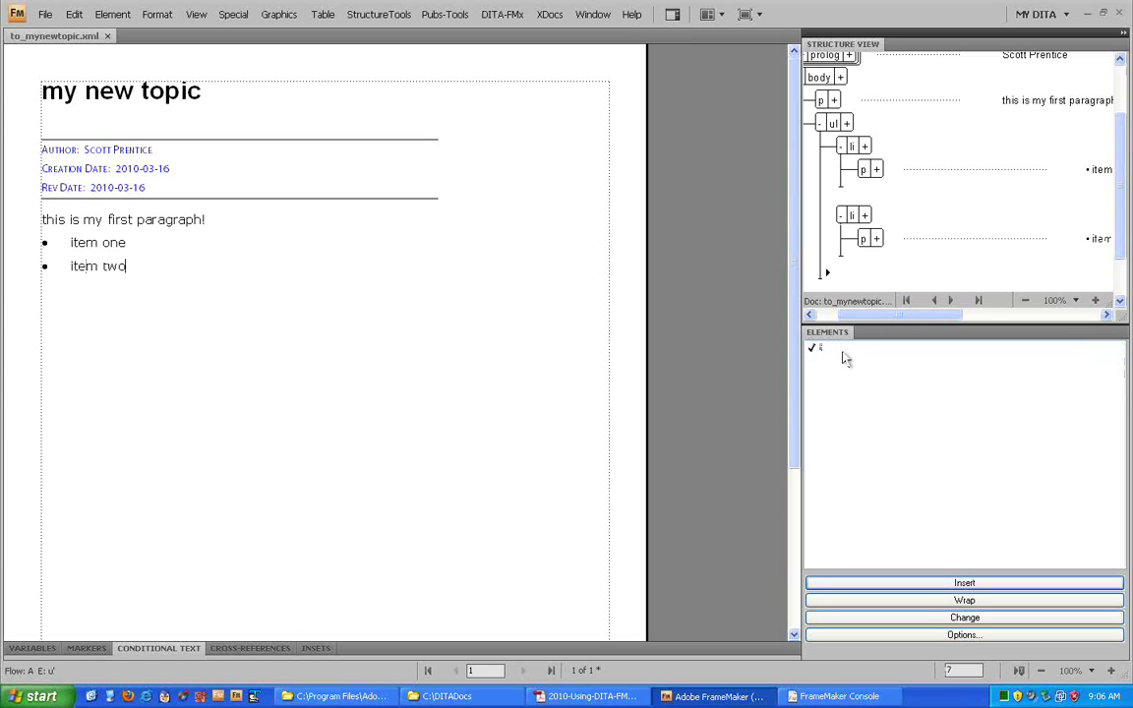
double_click(840, 351)
type("item three")
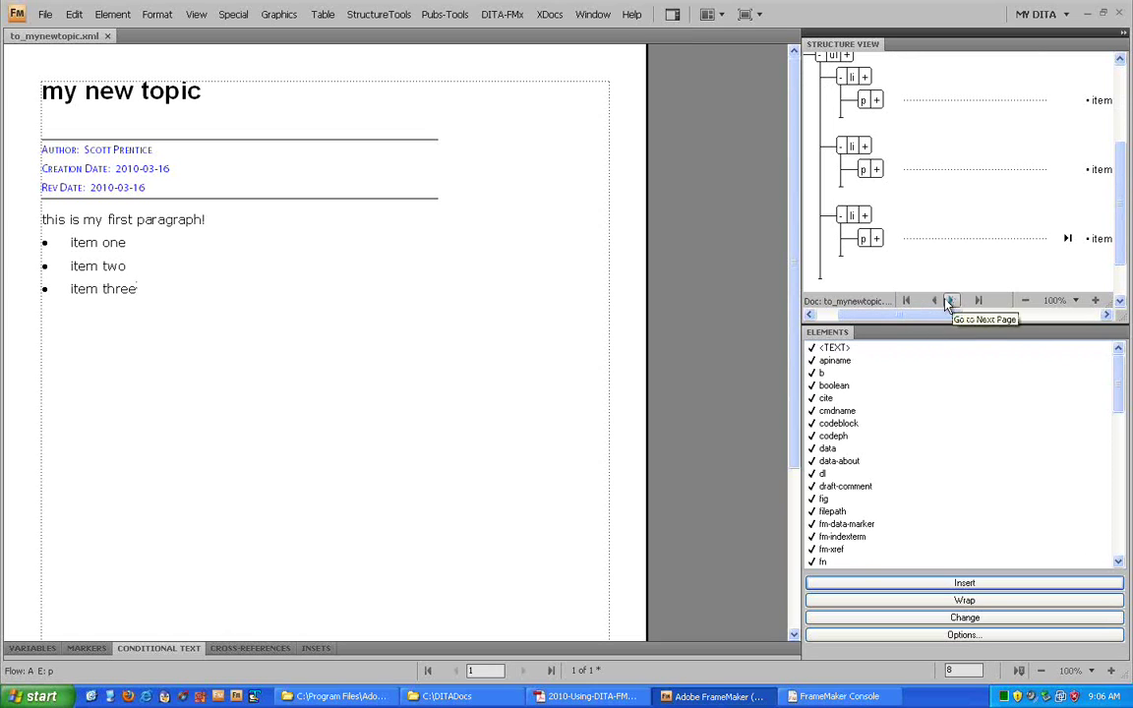
left_click_drag(918, 316, 908, 316)
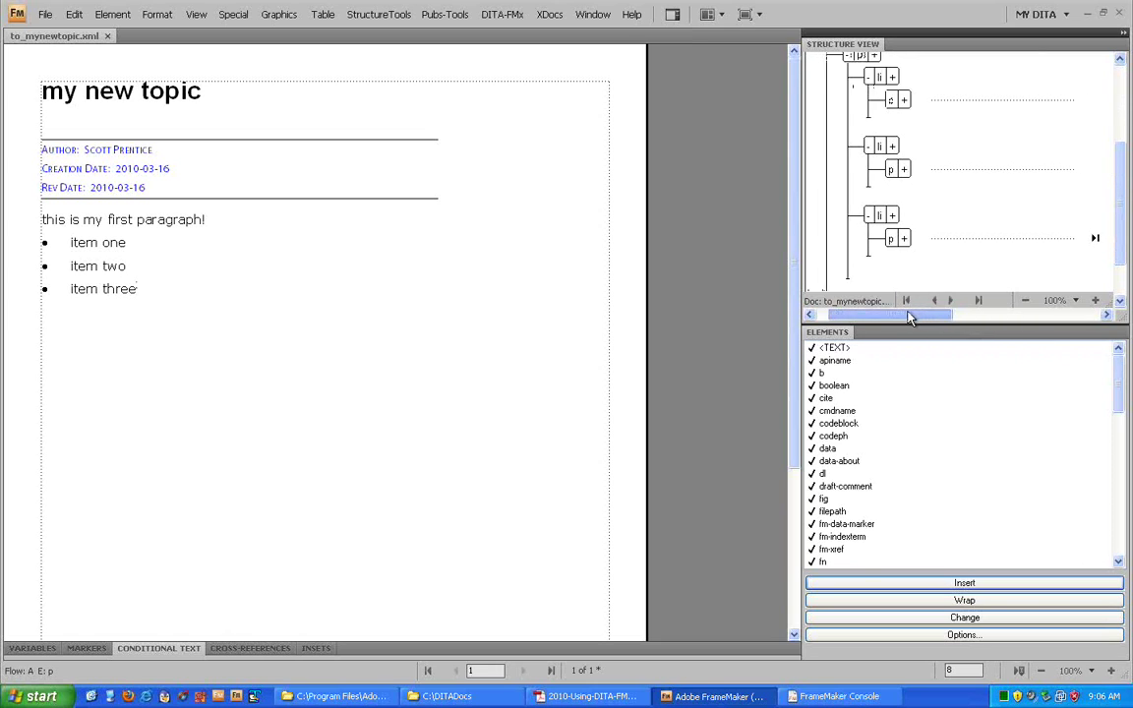
scroll(1020, 239, "down", 1)
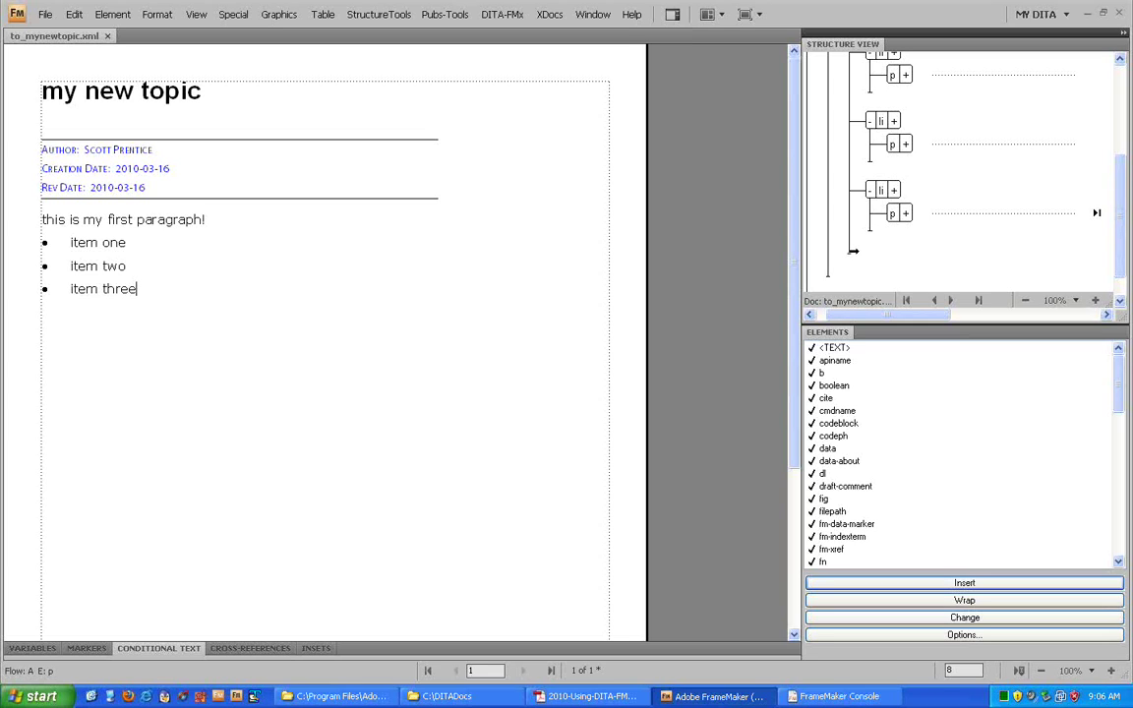
left_click(841, 268)
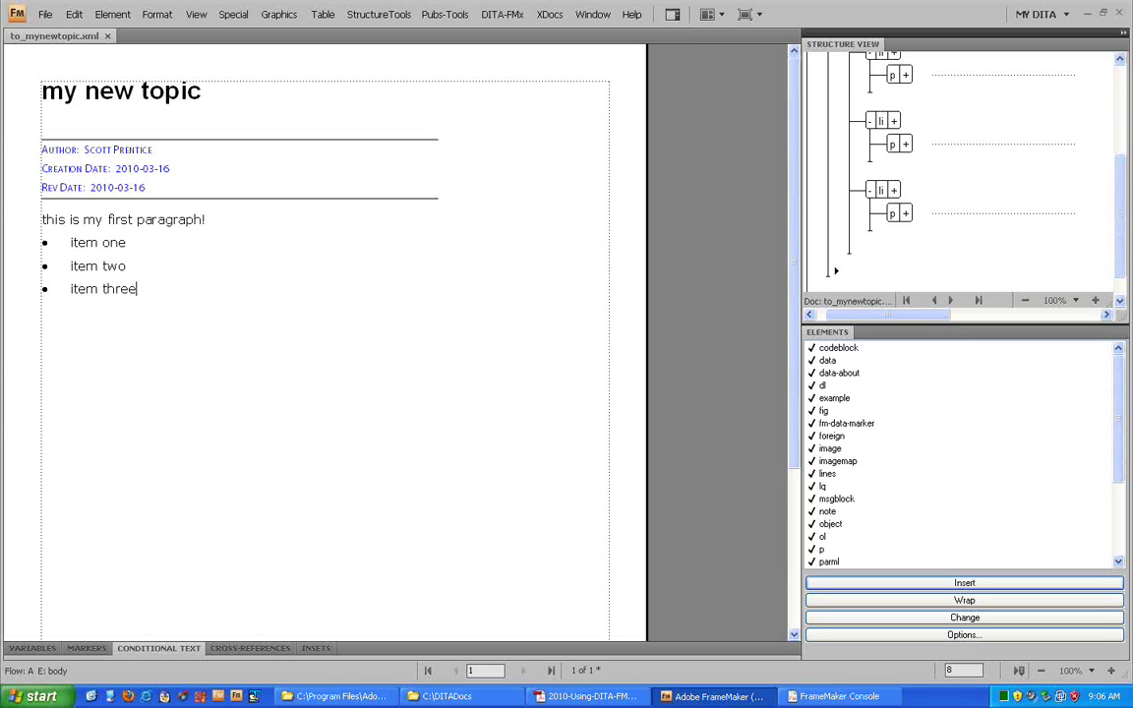
Step: Add a note reading 'this is very important!' after the list and select the note element
double_click(828, 511)
type("this")
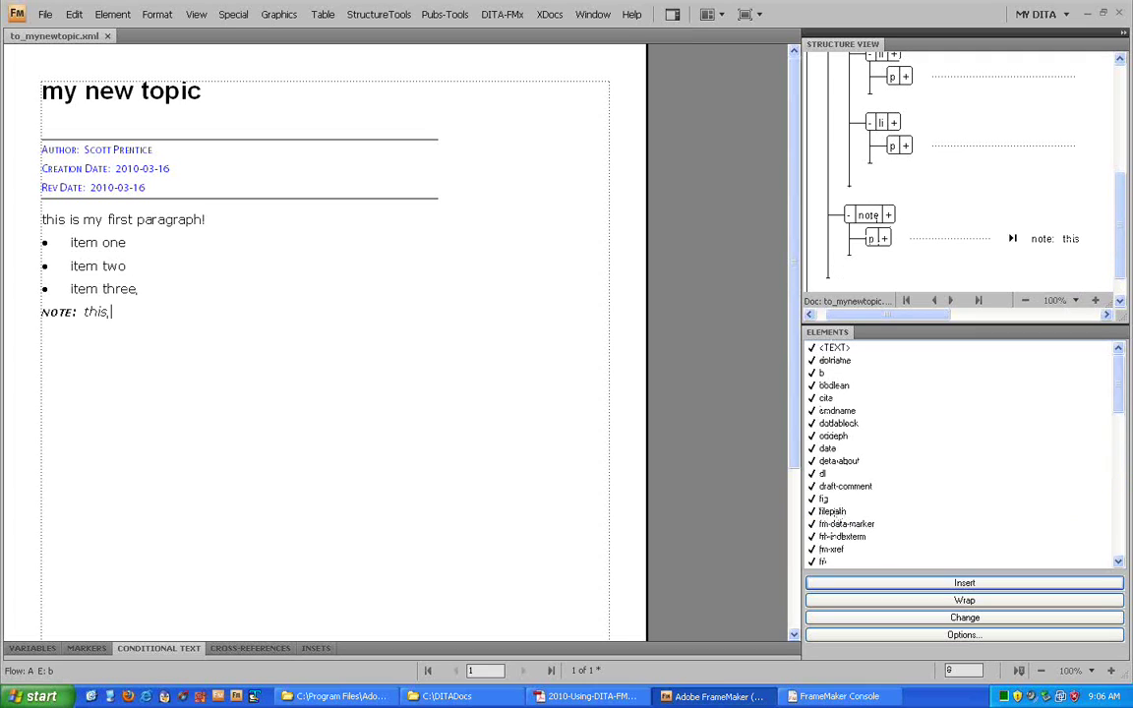
type(" is very important!")
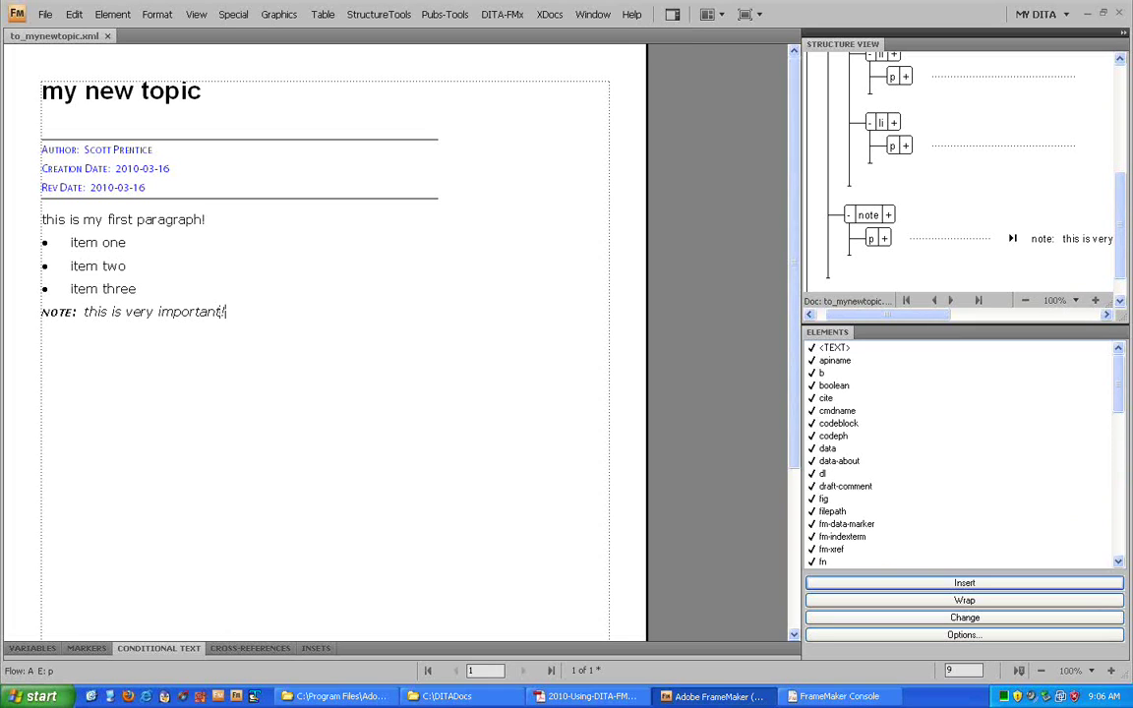
left_click(869, 218)
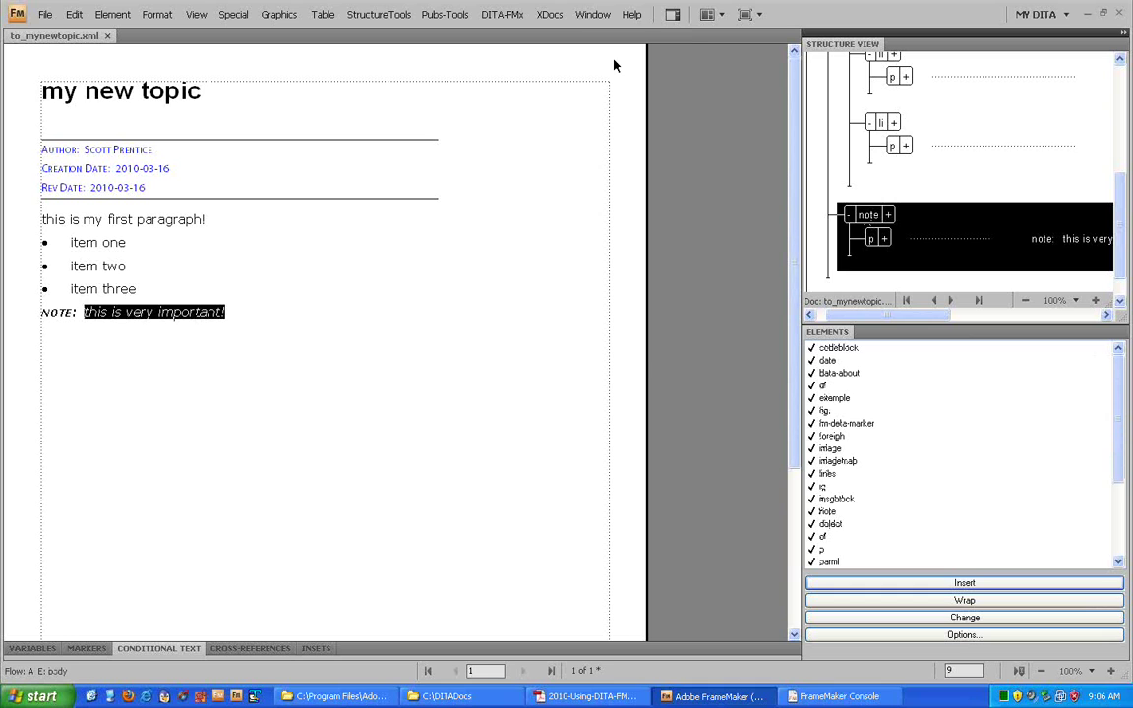
Step: Set the note's type attribute to important in DITA-FMx Set Attributes
left_click(502, 13)
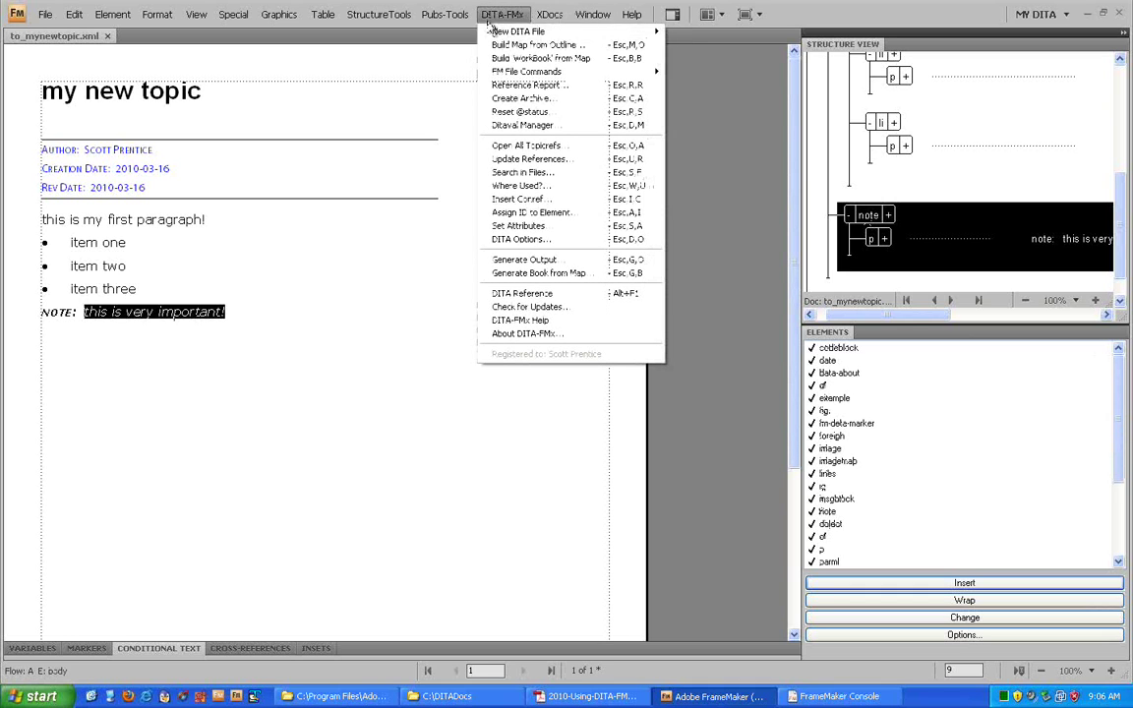
left_click(521, 227)
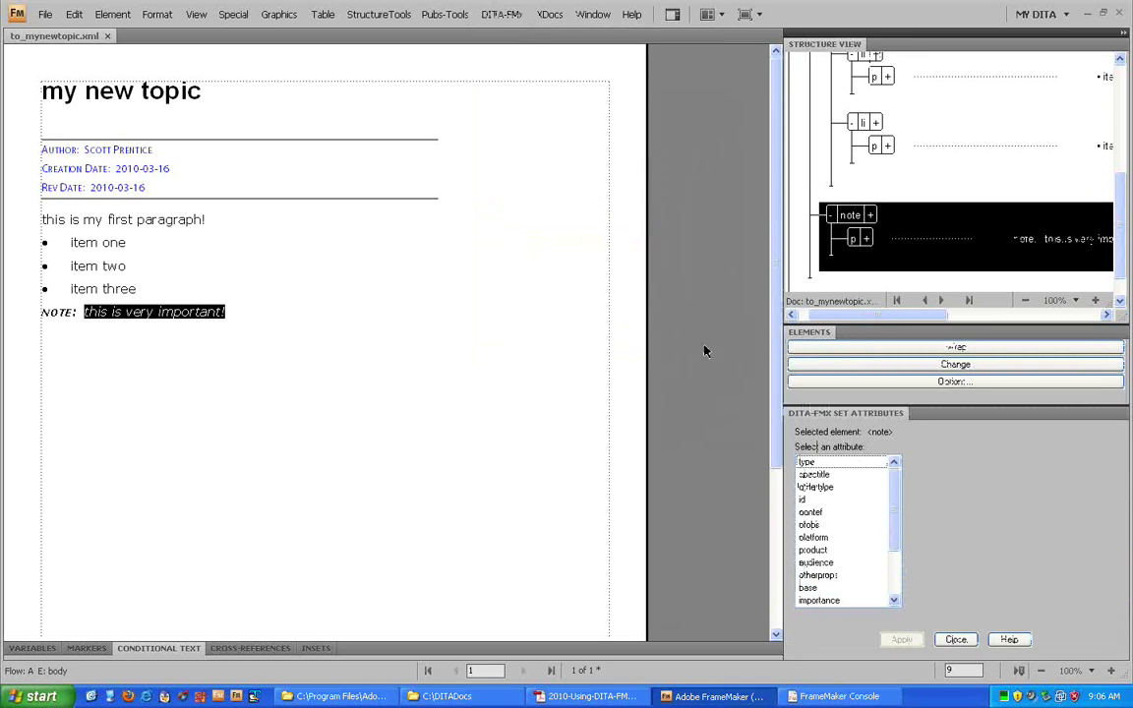
left_click(853, 464)
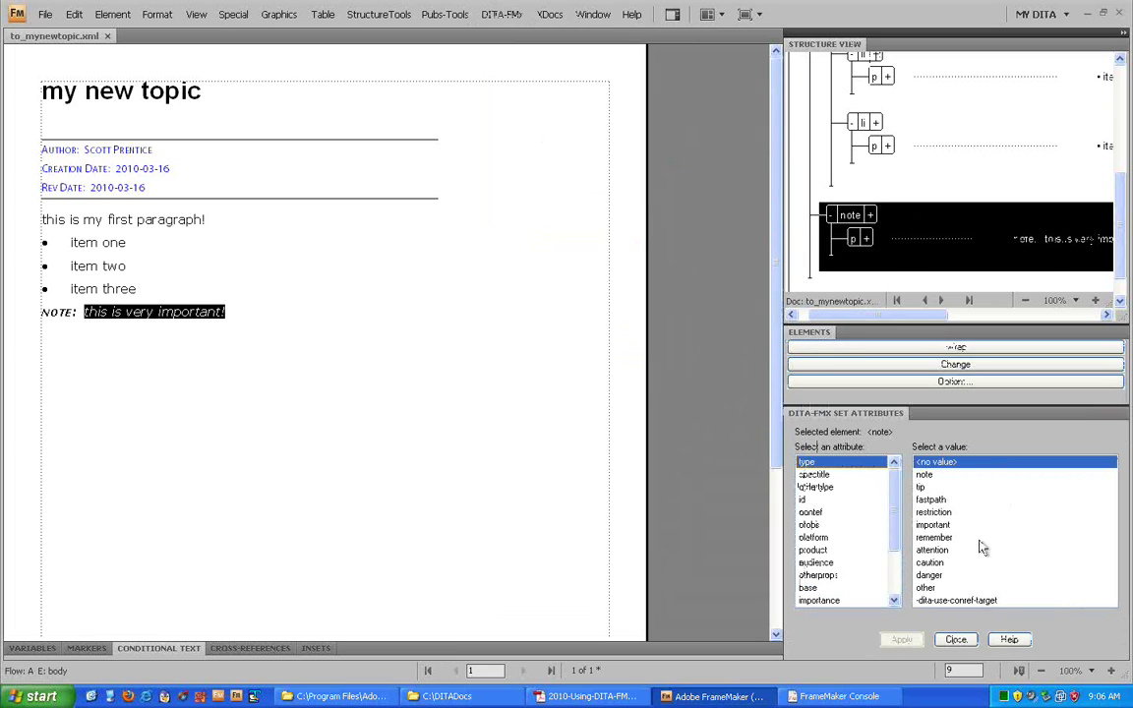
left_click(936, 525)
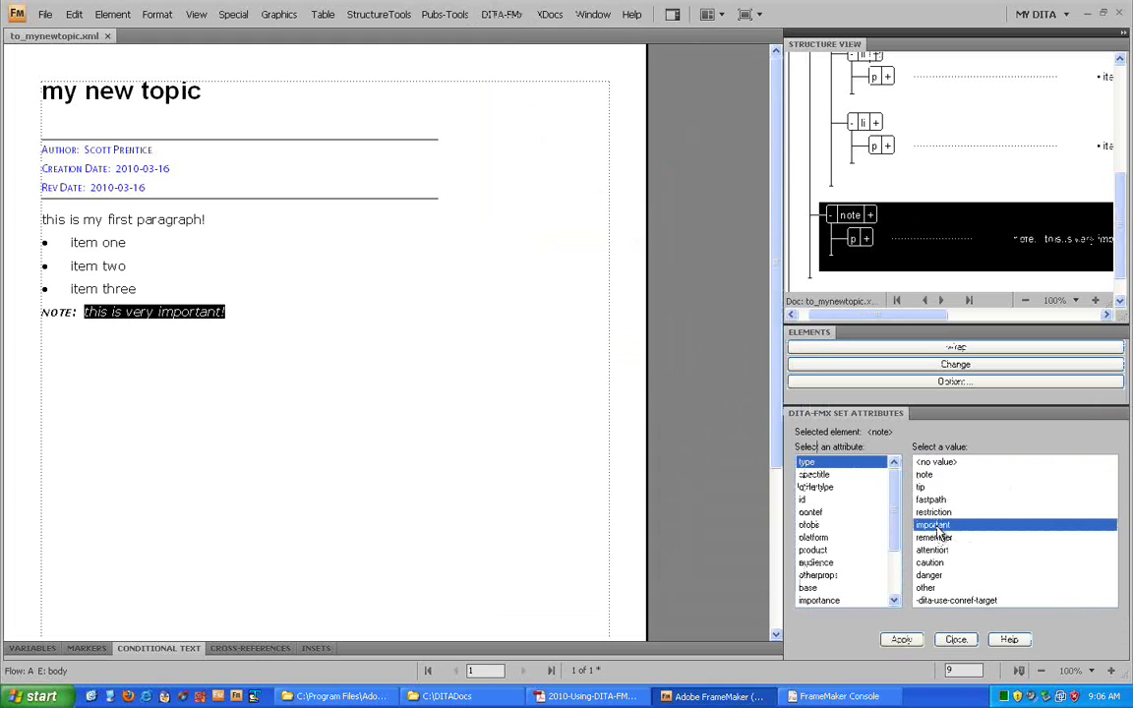
left_click(903, 641)
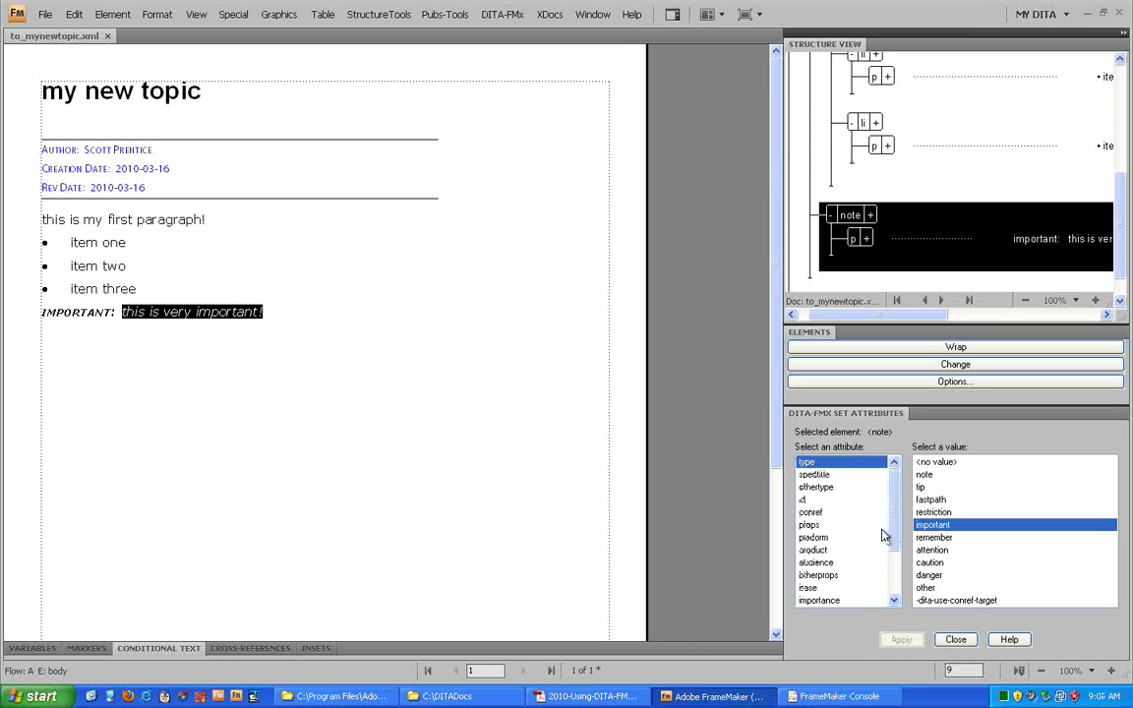
Step: Review the note's platform and audience attribute values, then close Set Attributes
left_click(824, 538)
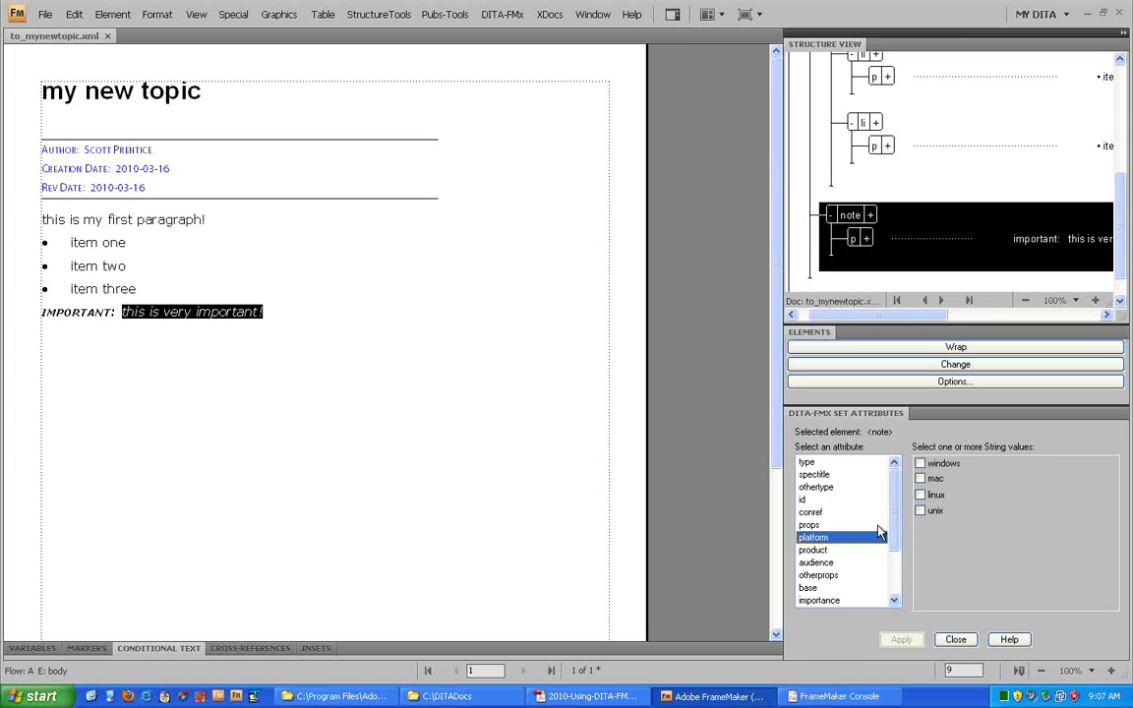
left_click(826, 563)
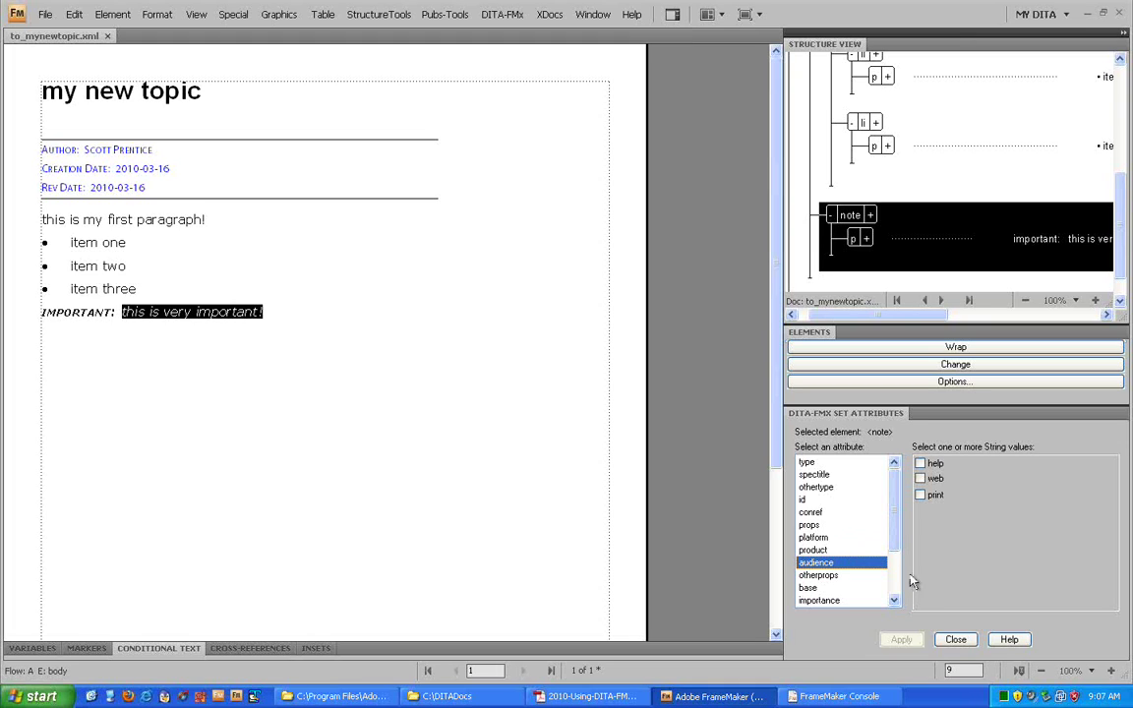
left_click(957, 641)
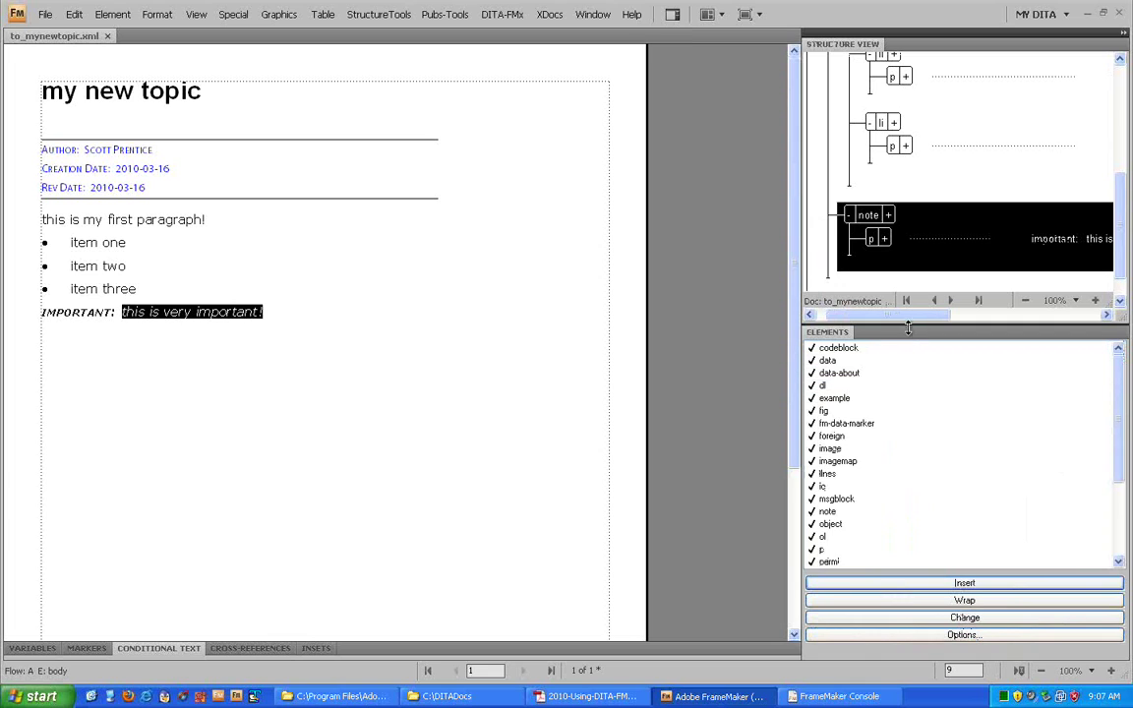
Step: Insert a three-column table with a heading row after the important note
left_click_drag(885, 331, 873, 377)
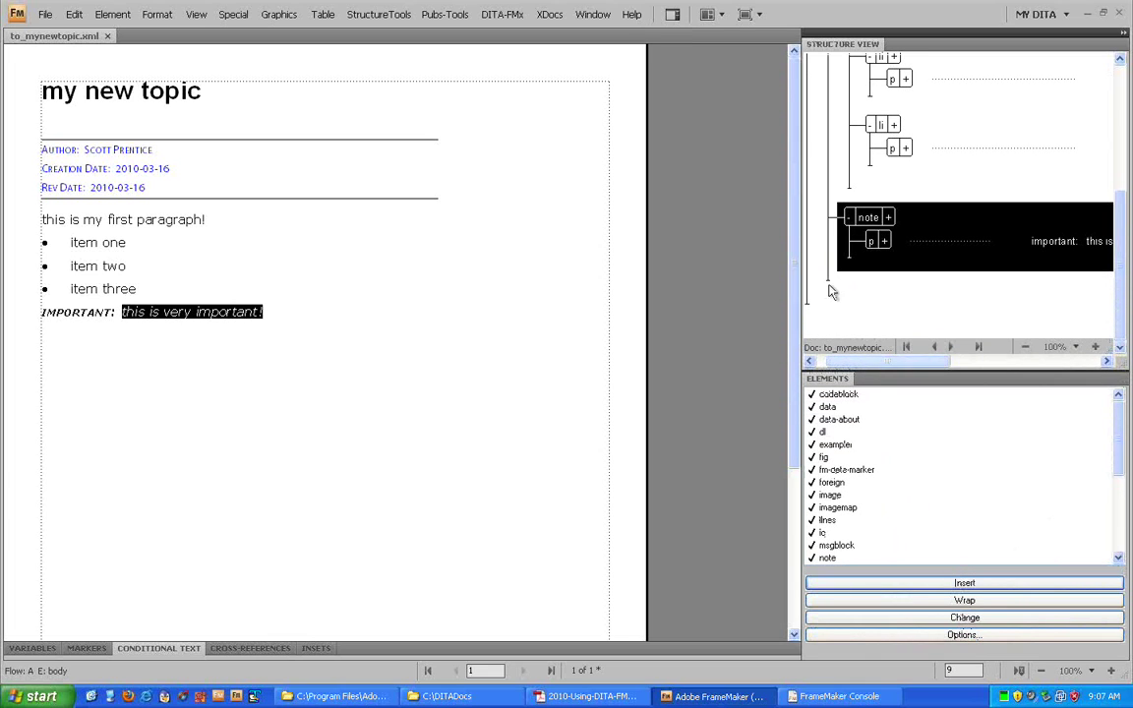
key("Right")
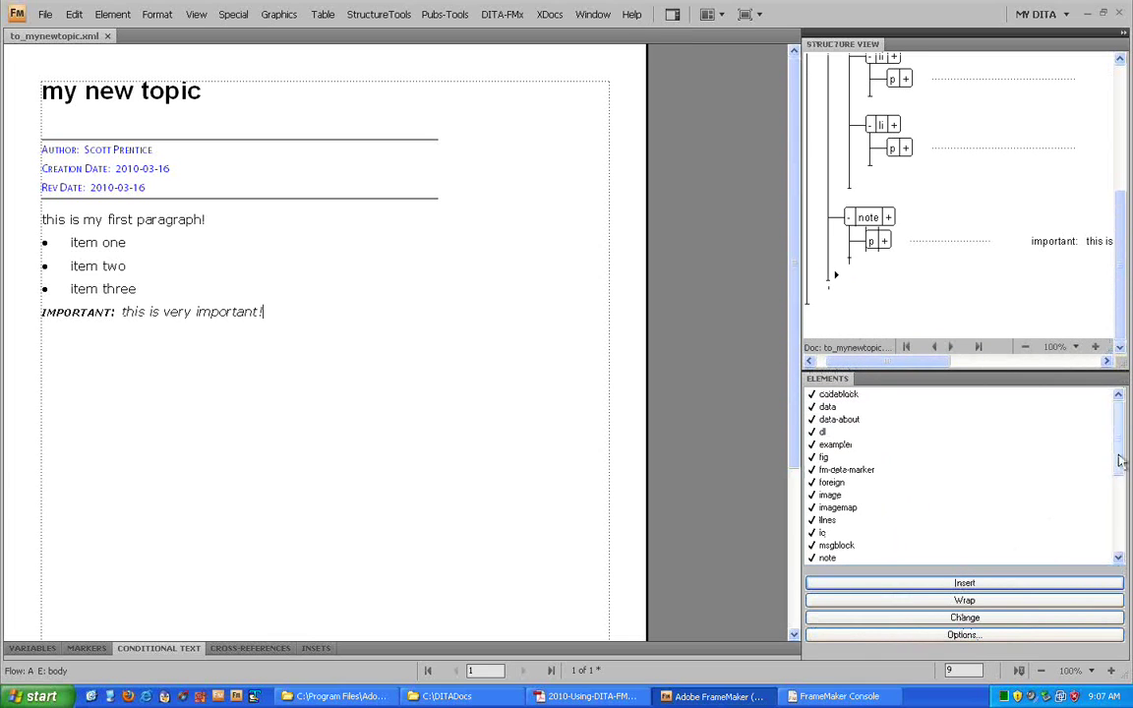
left_click(1124, 536)
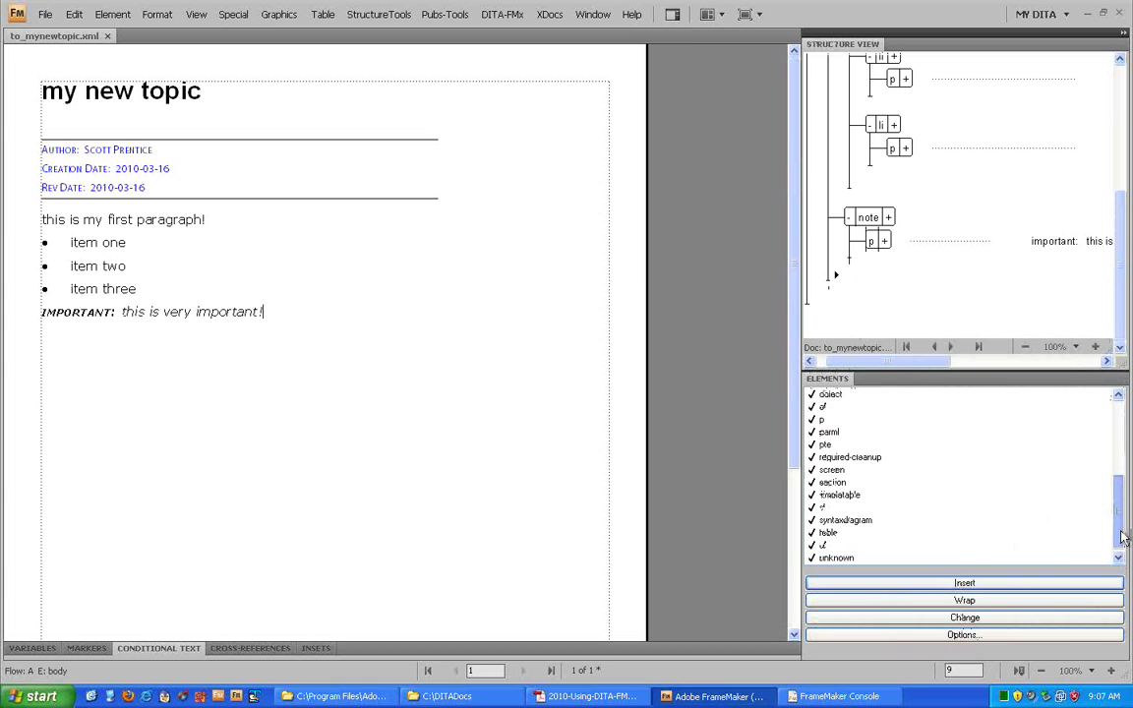
left_click(829, 534)
double_click(831, 539)
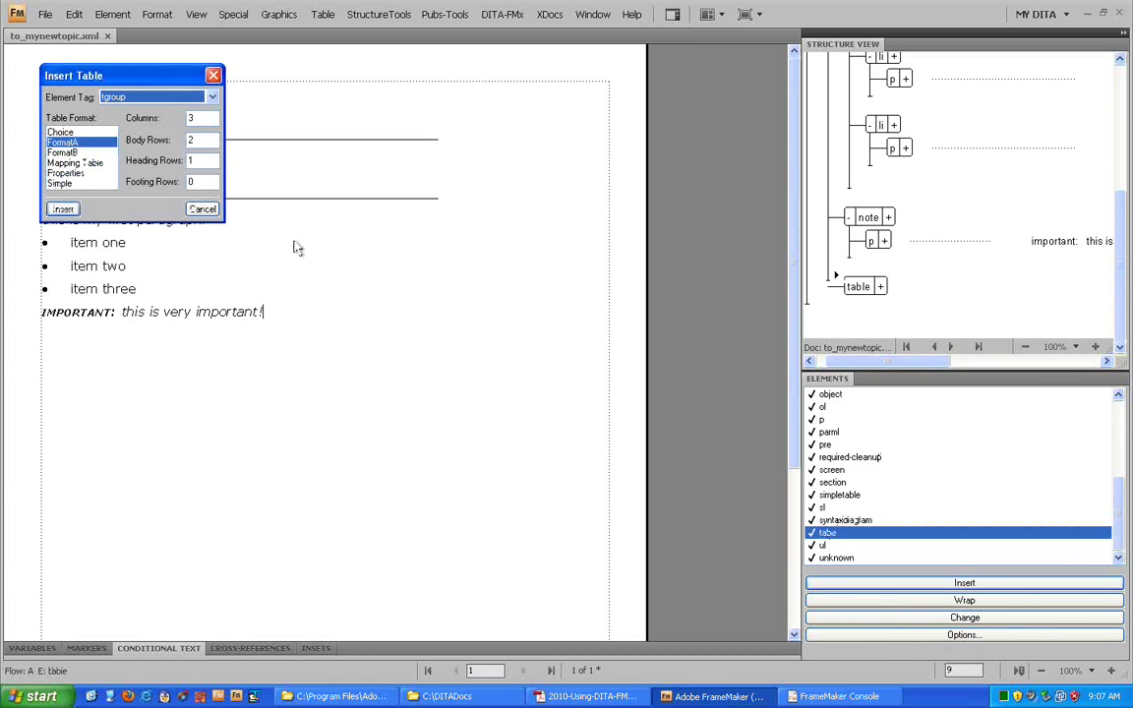
left_click(62, 209)
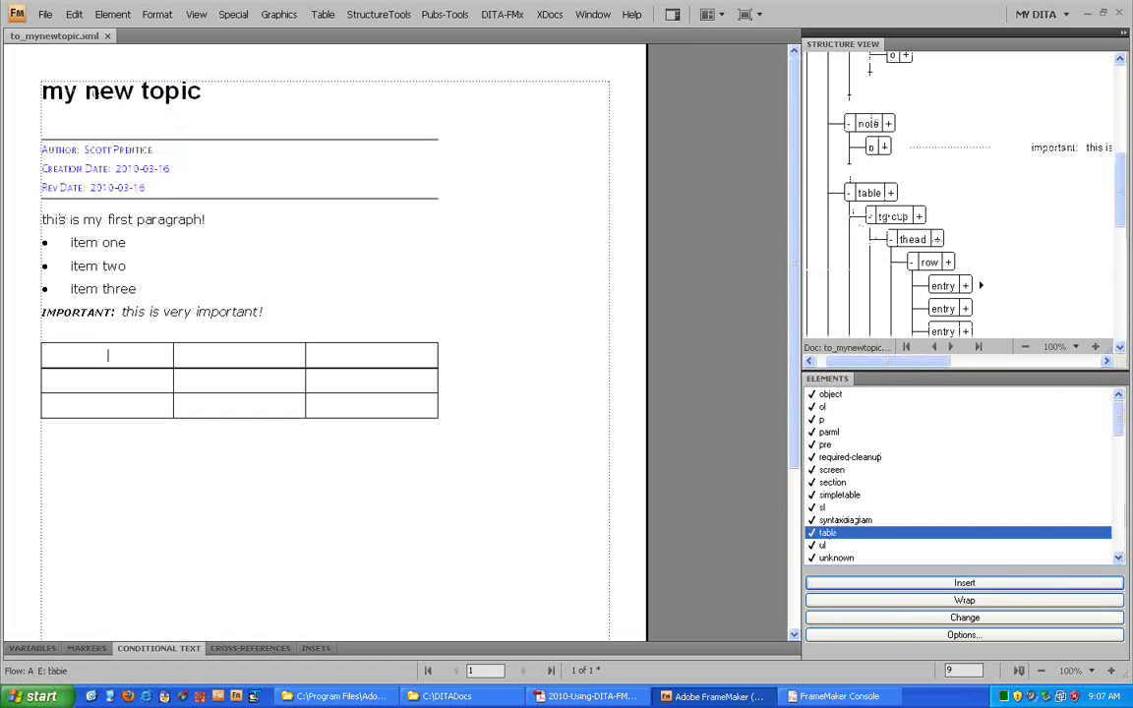
Step: Fill the headings 'heading one' to 'heading three' and the first row 'cell one' to 'cell three'
type("heading one")
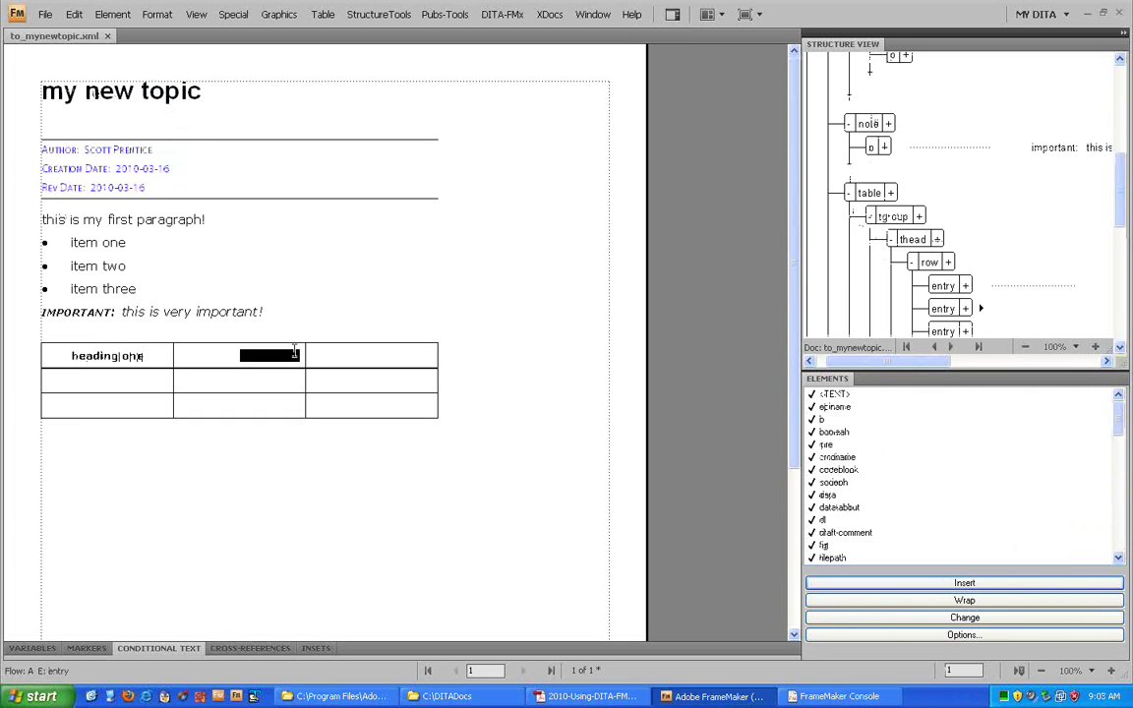
type("heading two")
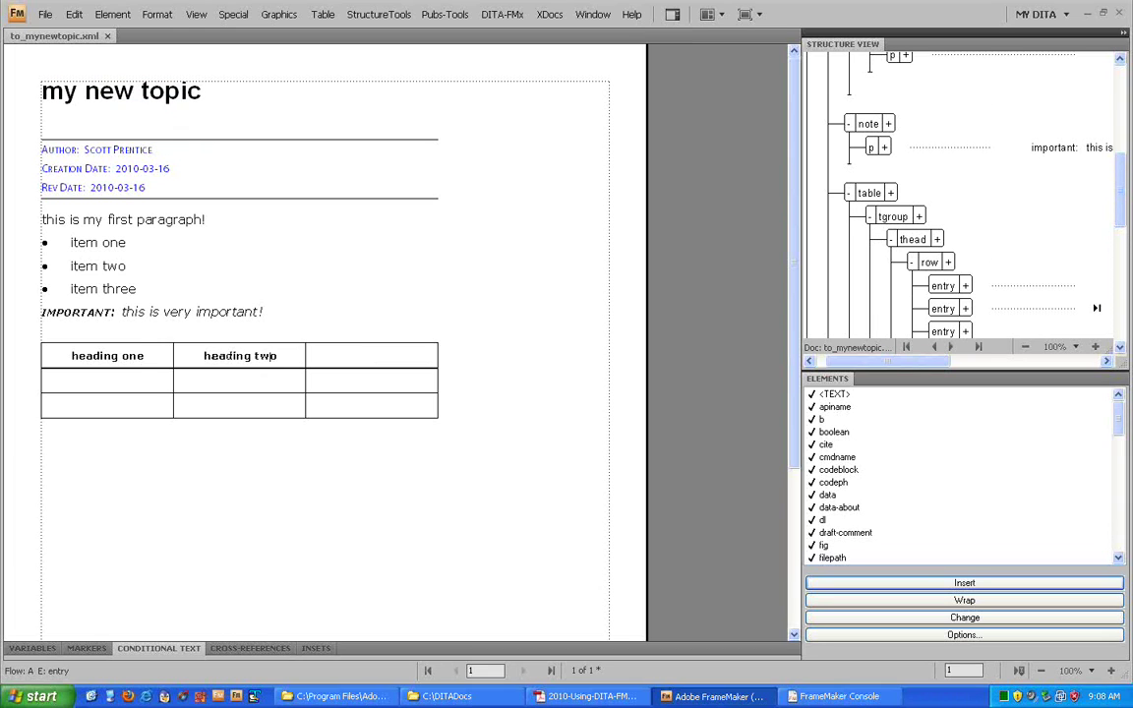
key("Tab")
type("heading")
type(" the")
type("ree")
key("Tab")
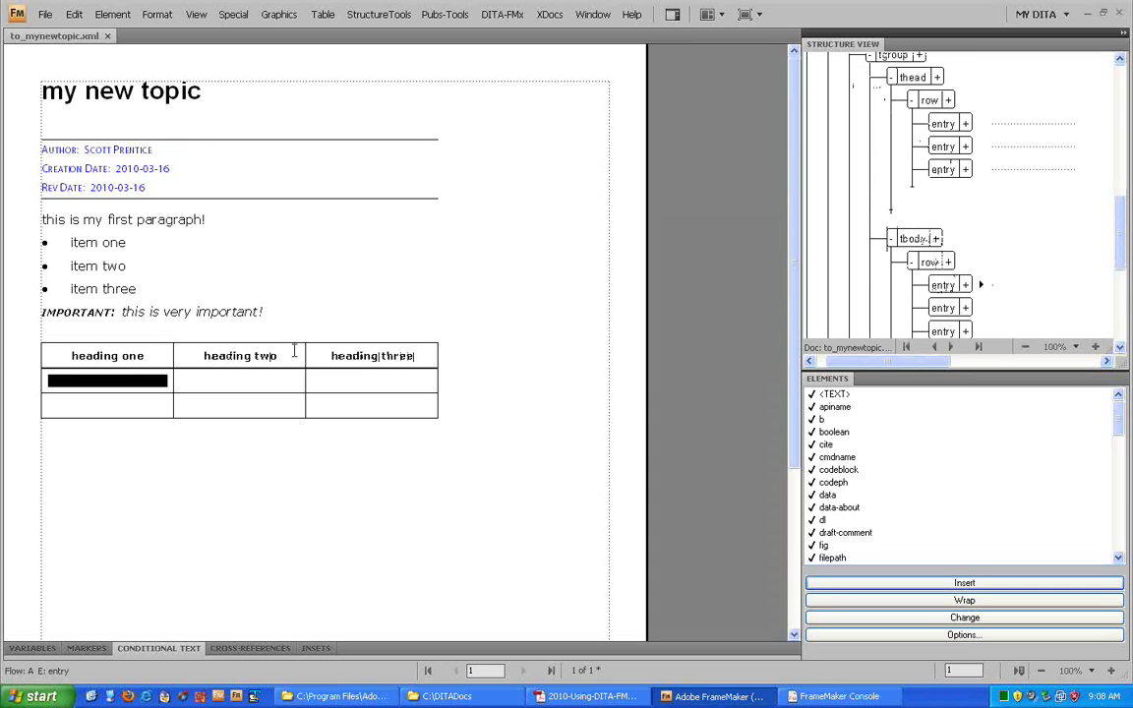
type("cell one")
key("Tab")
type("cell two")
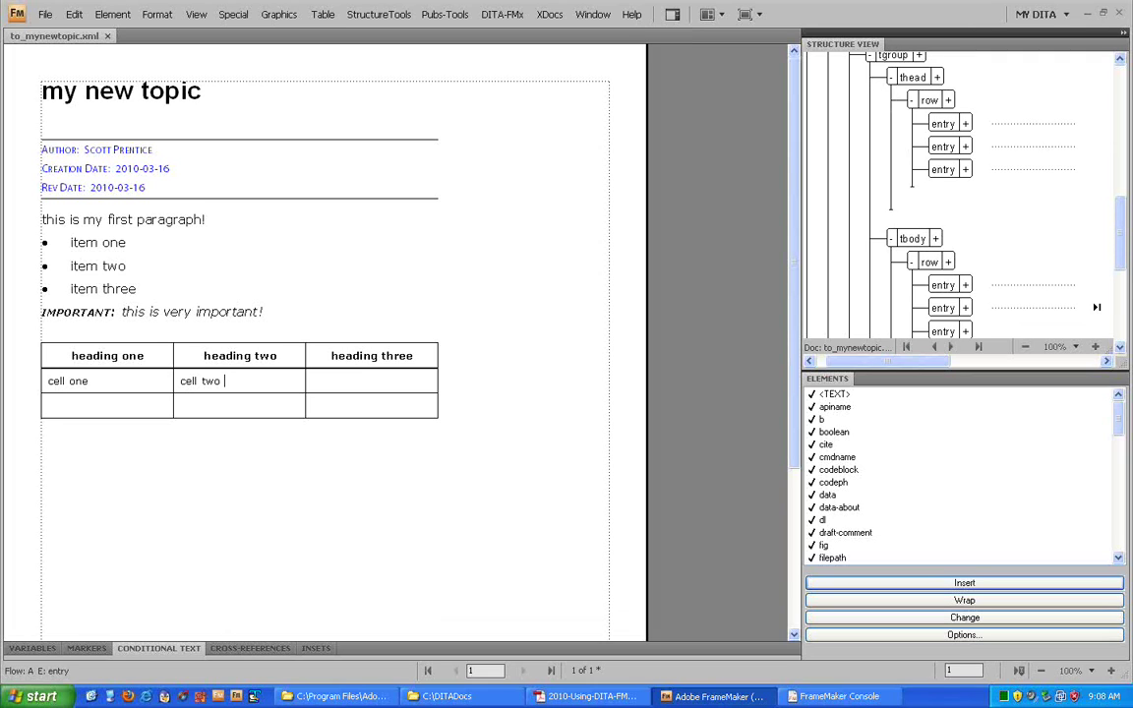
key("Tab")
type("cell three")
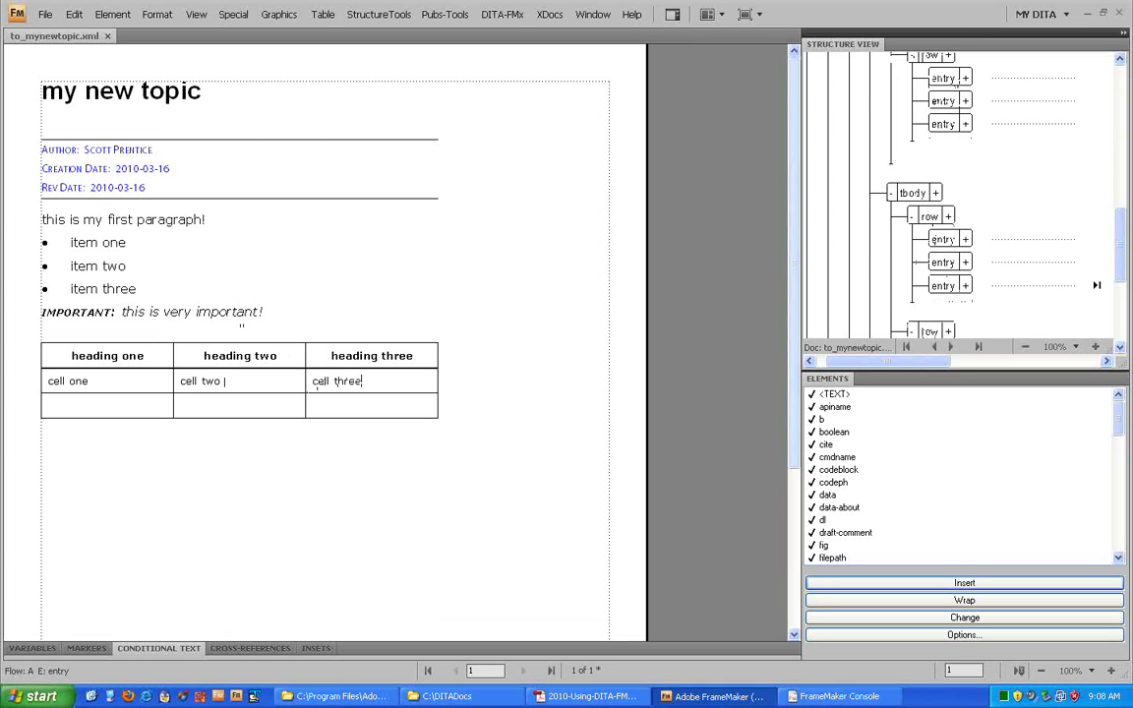
scroll(870, 143, "up", 5)
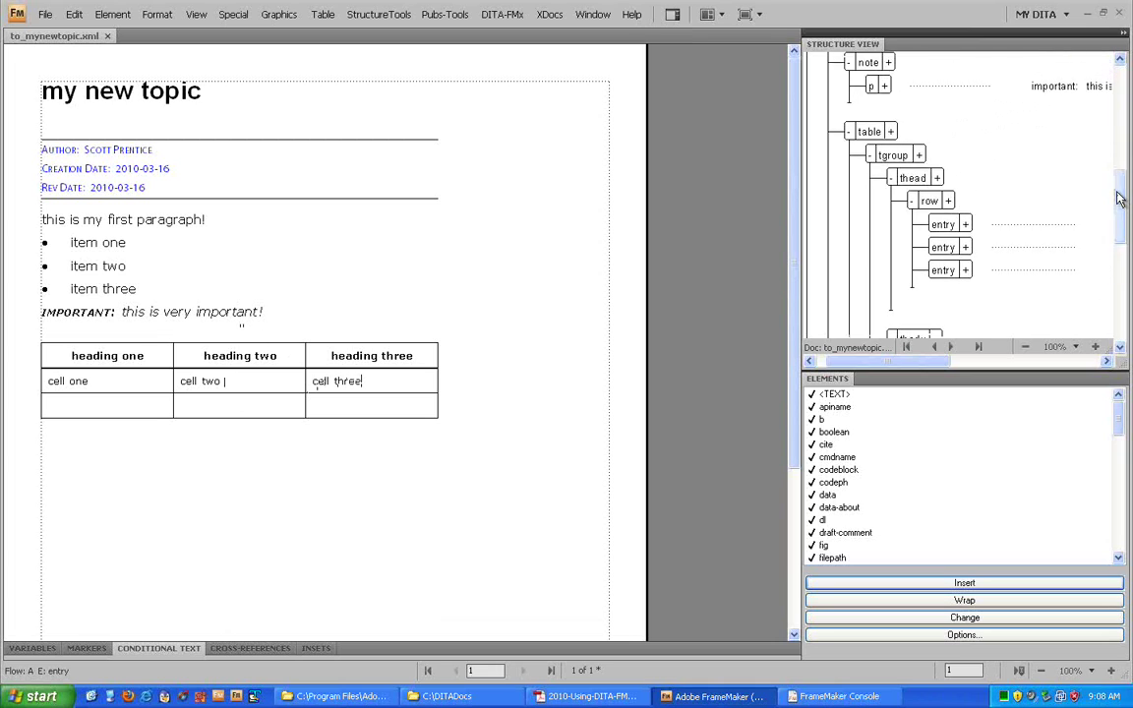
Step: Give the table the title 'my new table'
left_click(871, 143)
double_click(826, 420)
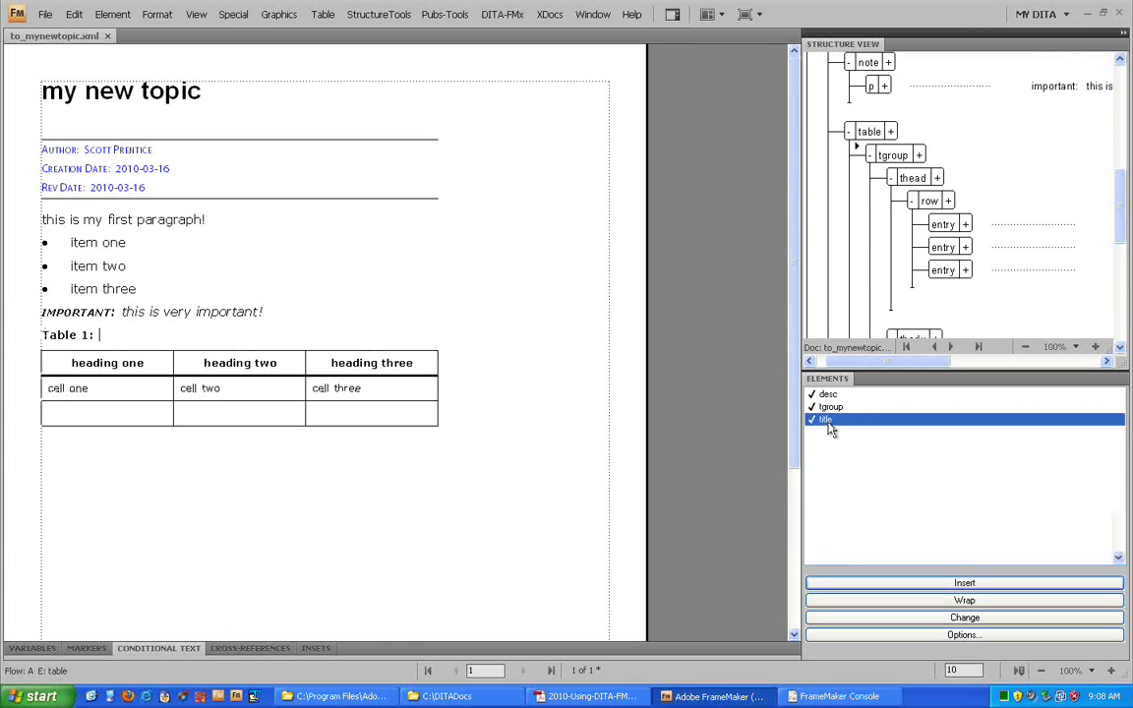
type("my")
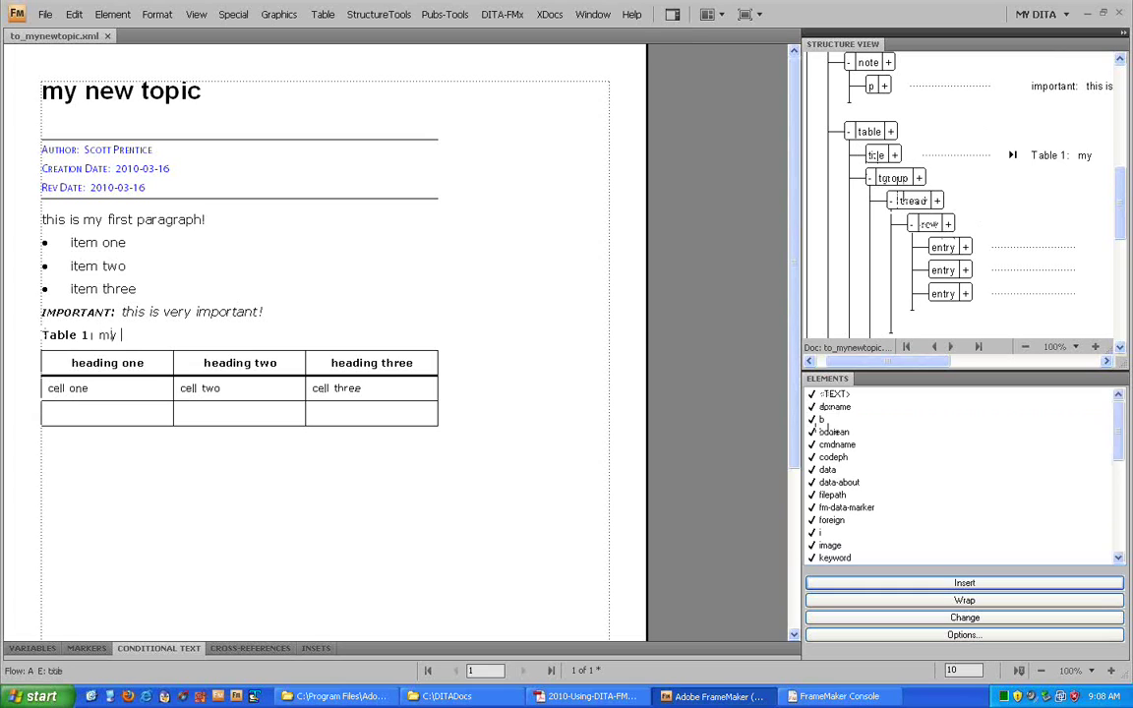
type(" new table")
Step: Add several empty body rows so the table runs onto page 2
left_click(150, 407)
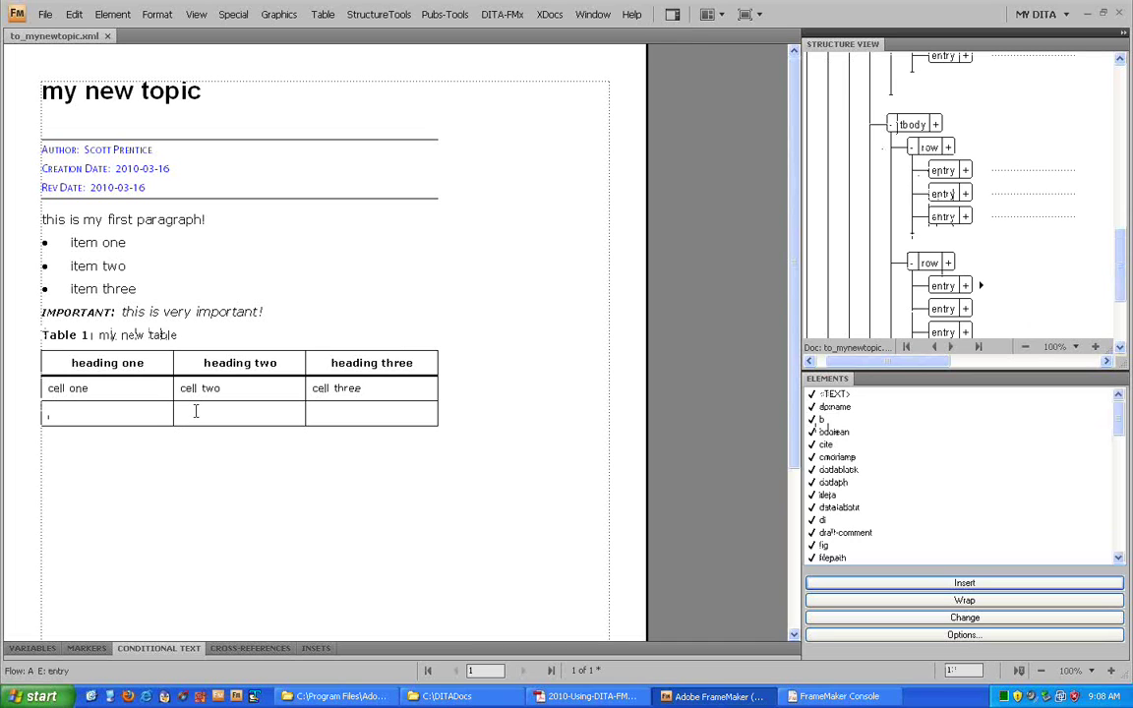
key("ctrl+Return")
key("ctrl+Return")
key("ctrl+Return")
key("ctrl+Return")
key("ctrl+Return")
key("ctrl+Return")
key("ctrl+Return")
key("ctrl+Return")
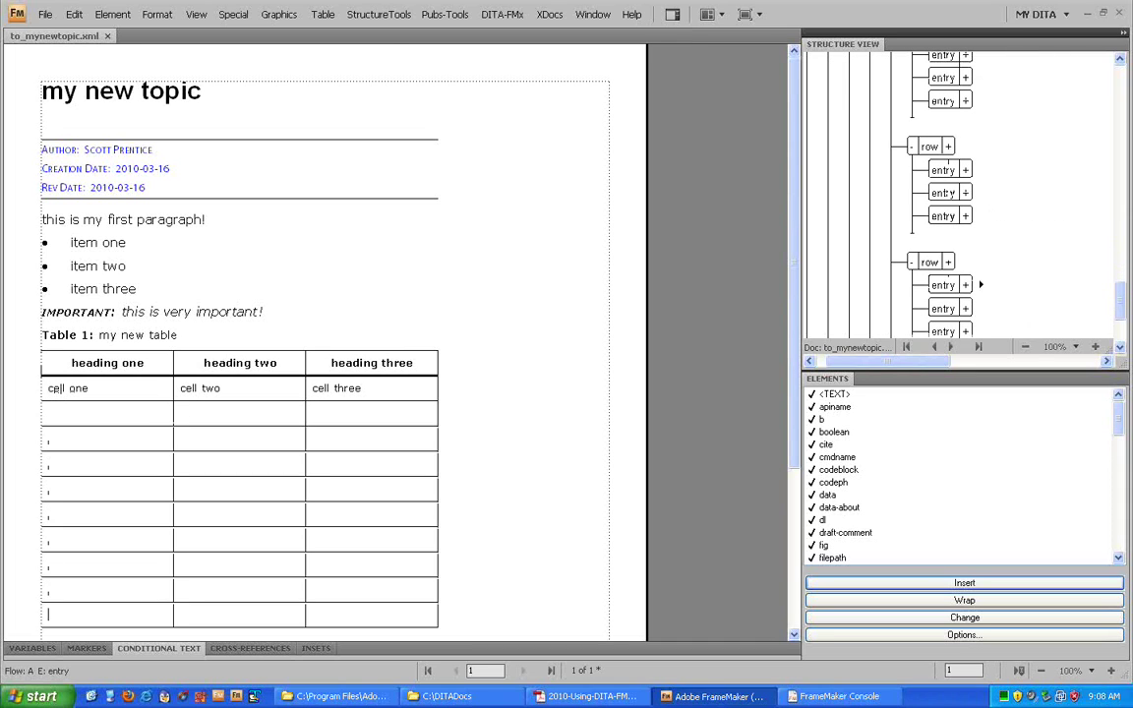
key("ctrl+Return")
key("ctrl+Return")
key("ctrl+Return")
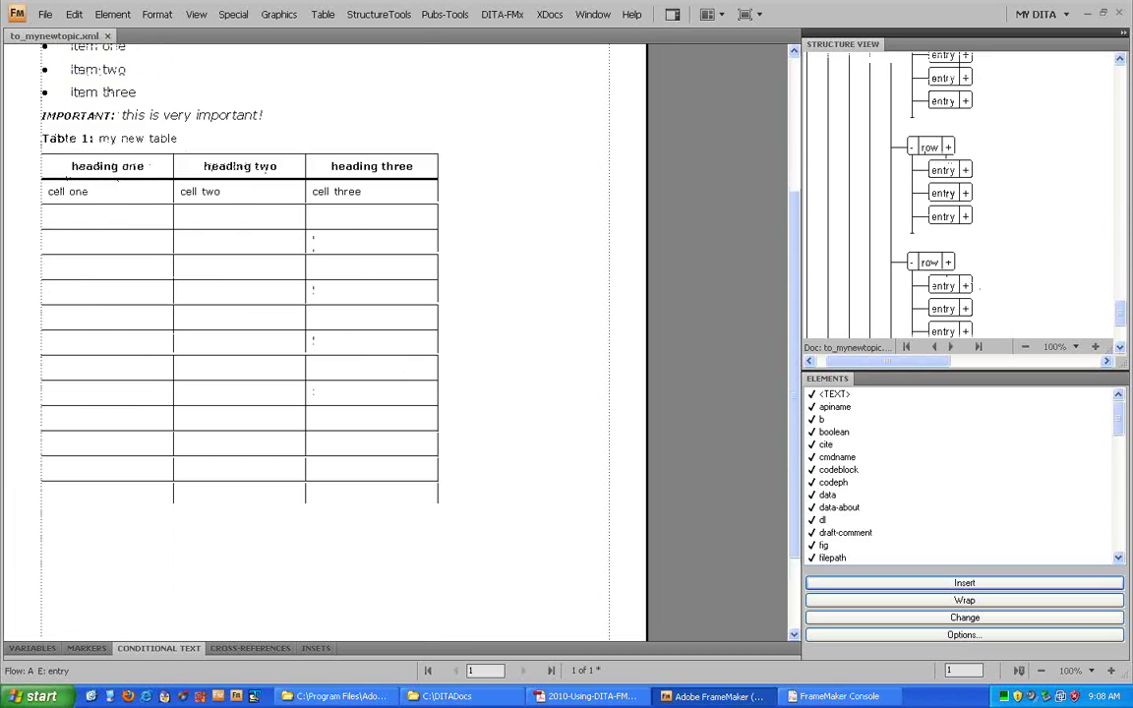
key("ctrl+Return")
key("ctrl+Return")
key("ctrl+Return")
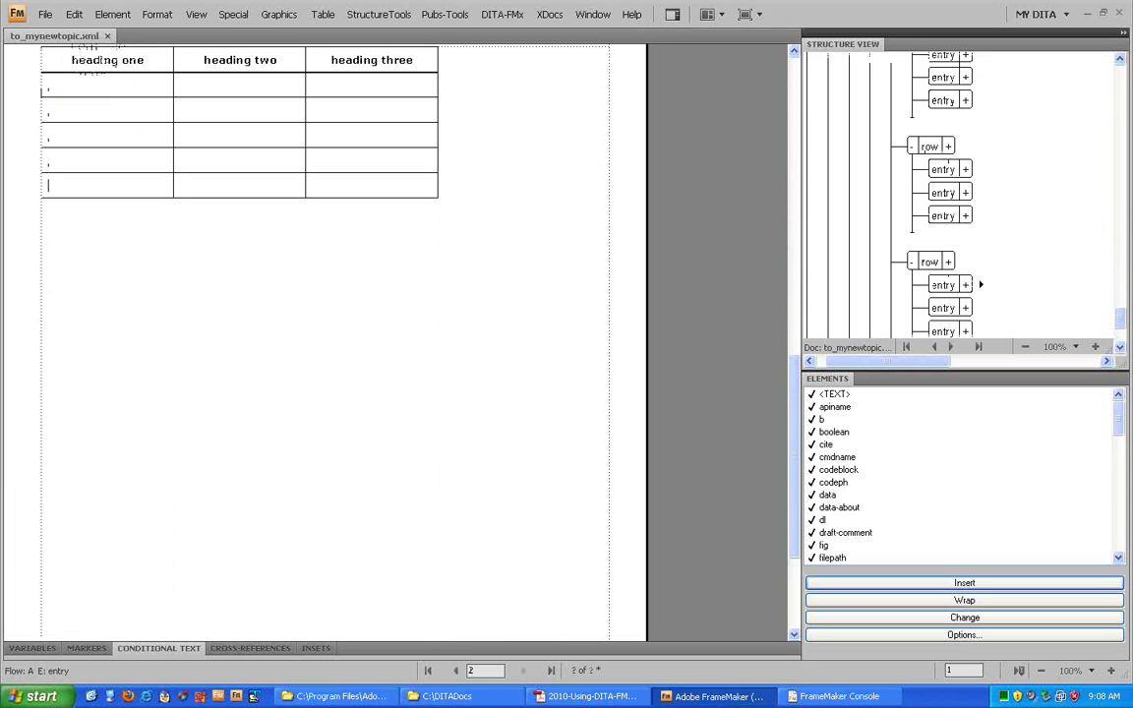
left_click_drag(1120, 314, 1118, 331)
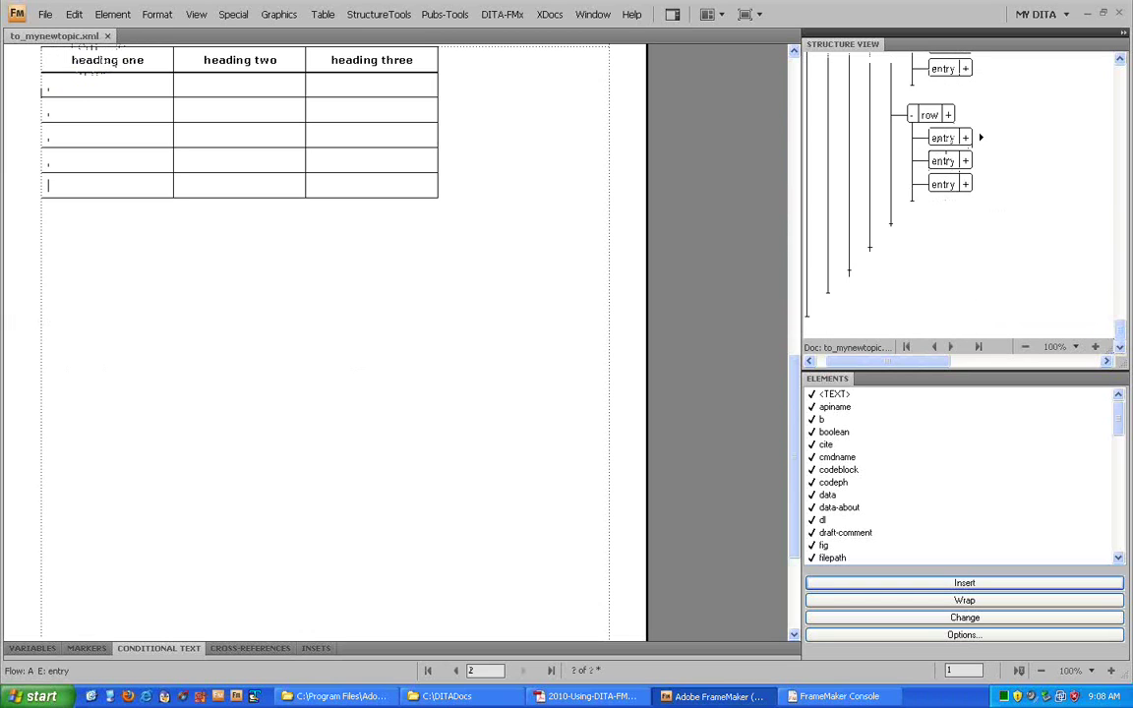
Step: Insert a figure after the table and import newfile.png from the images folder
left_click(837, 281)
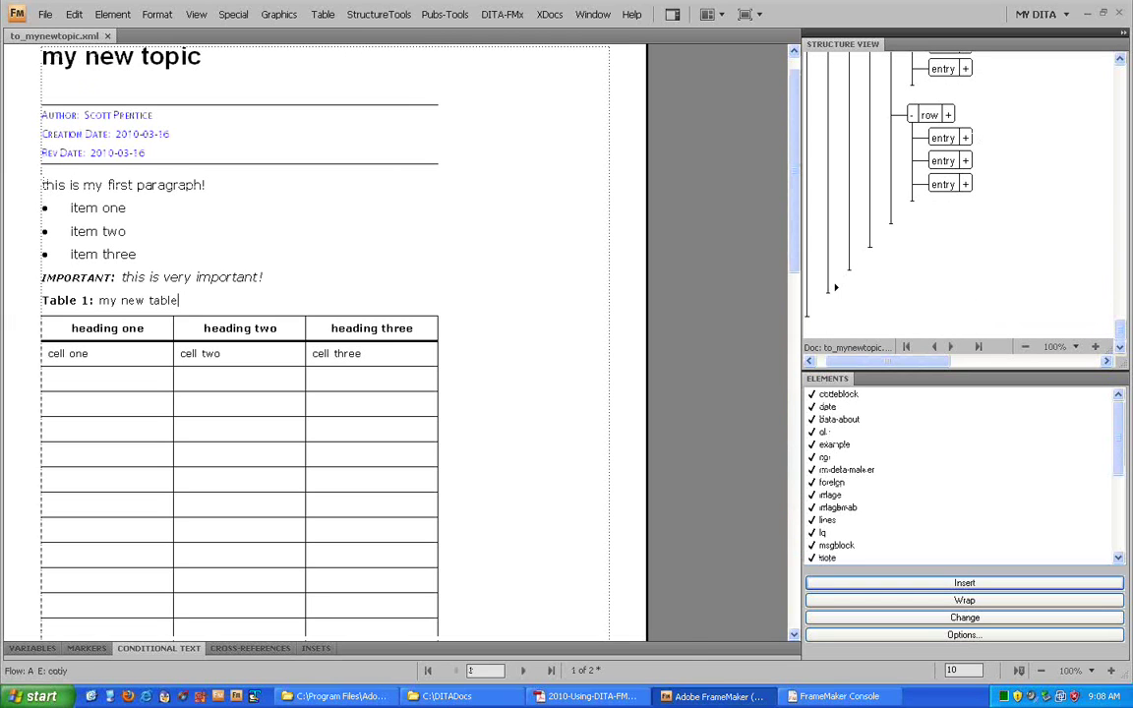
double_click(835, 458)
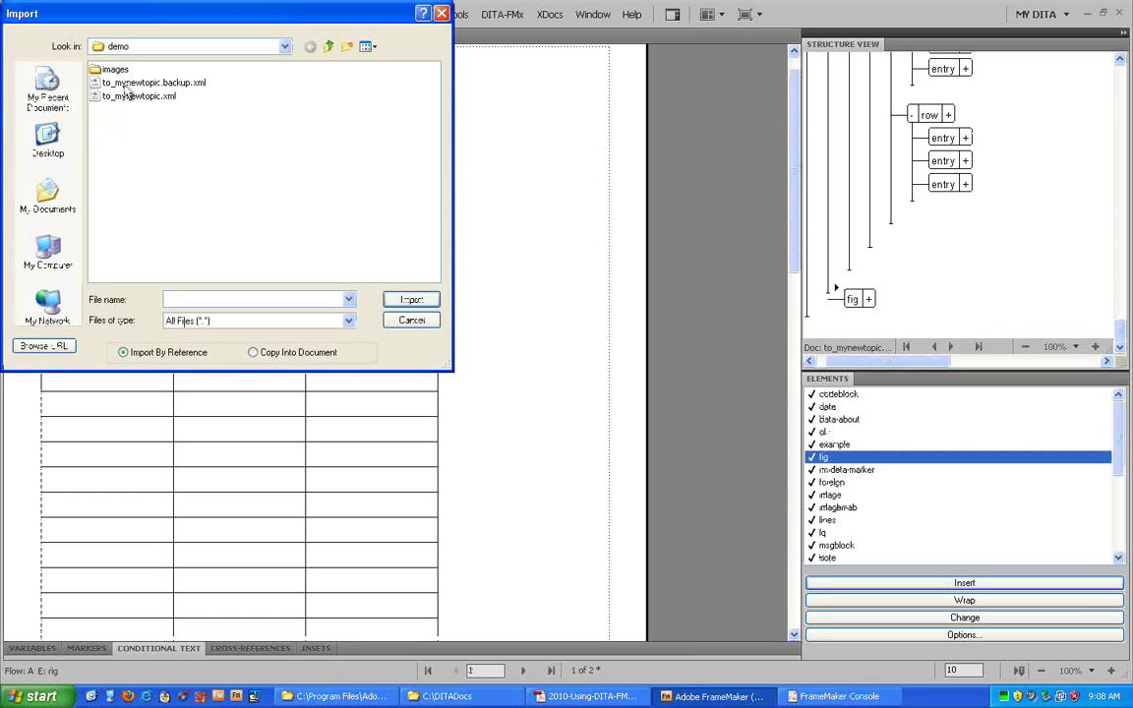
left_click(117, 73)
double_click(118, 73)
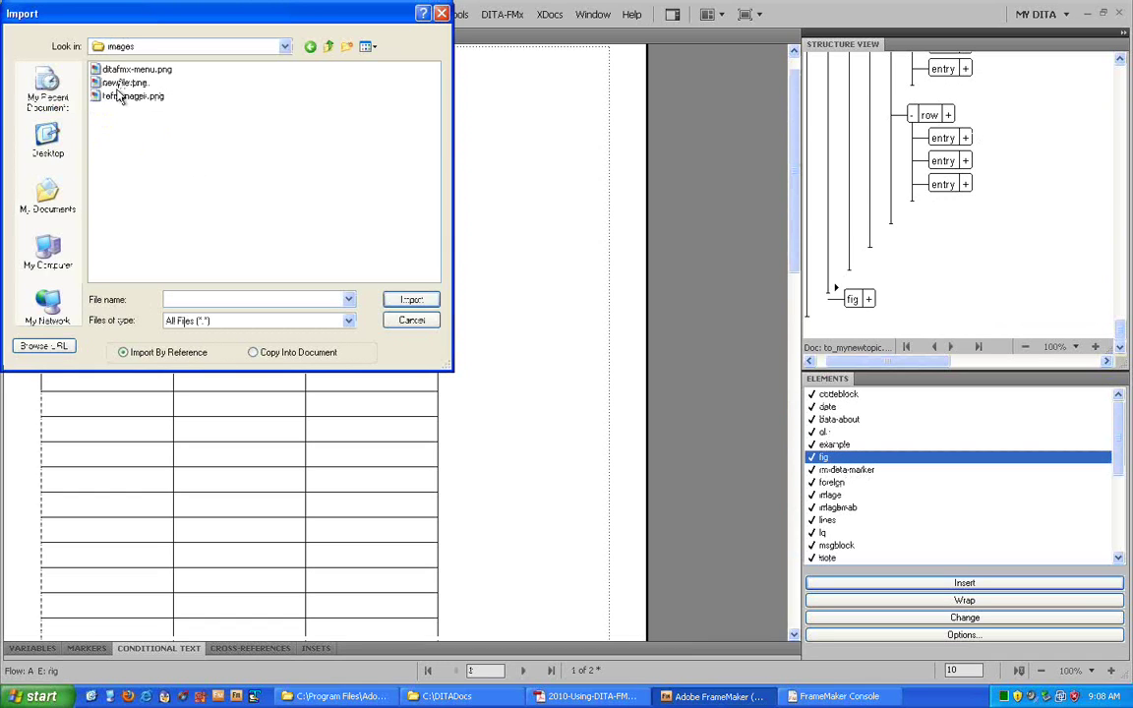
left_click(117, 85)
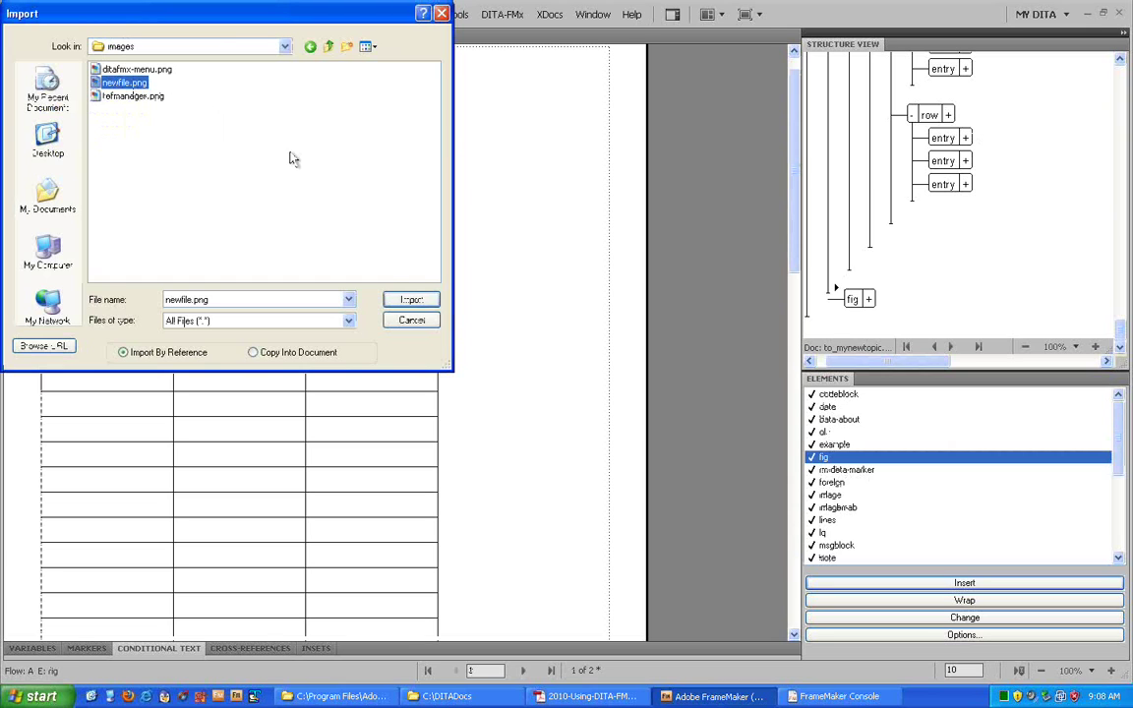
left_click(410, 303)
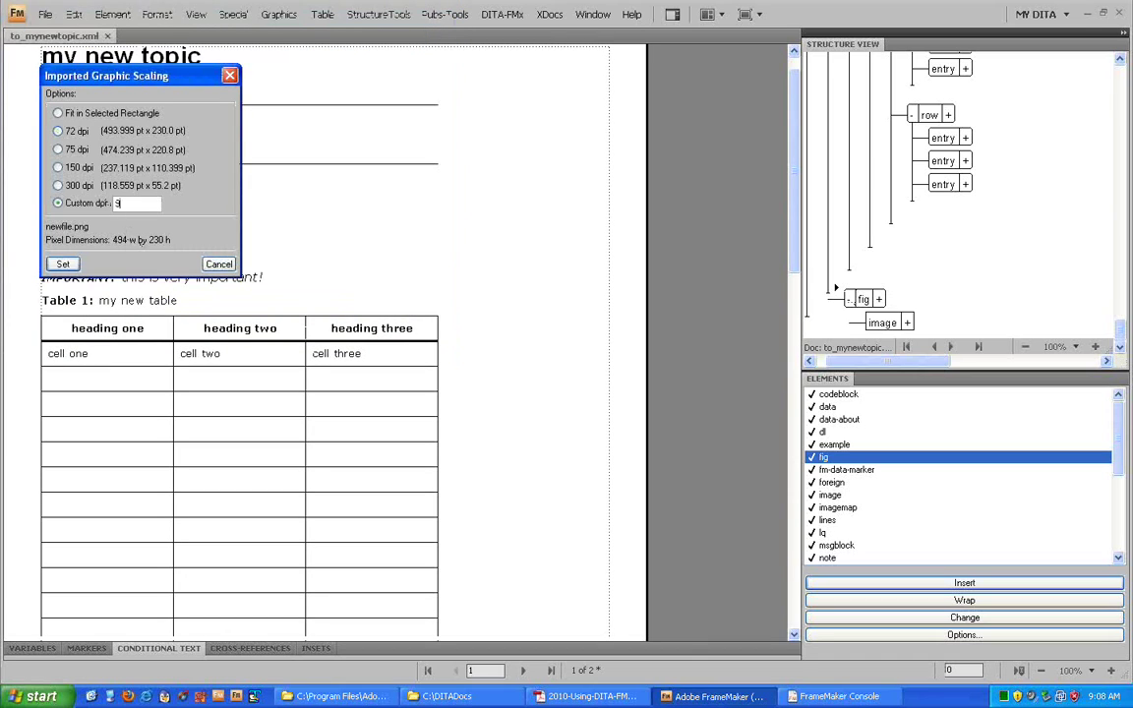
Step: Scale the imported image at a custom 96 dpi and title the figure 'my new image'
type("96")
left_click(65, 263)
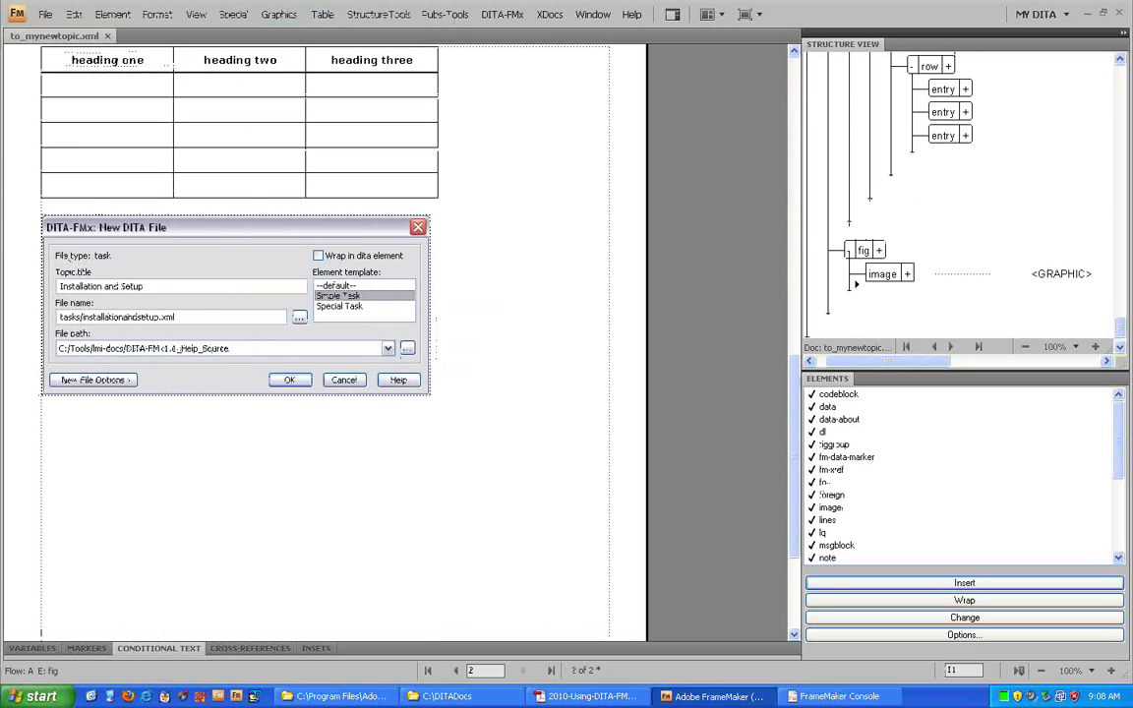
left_click(856, 266)
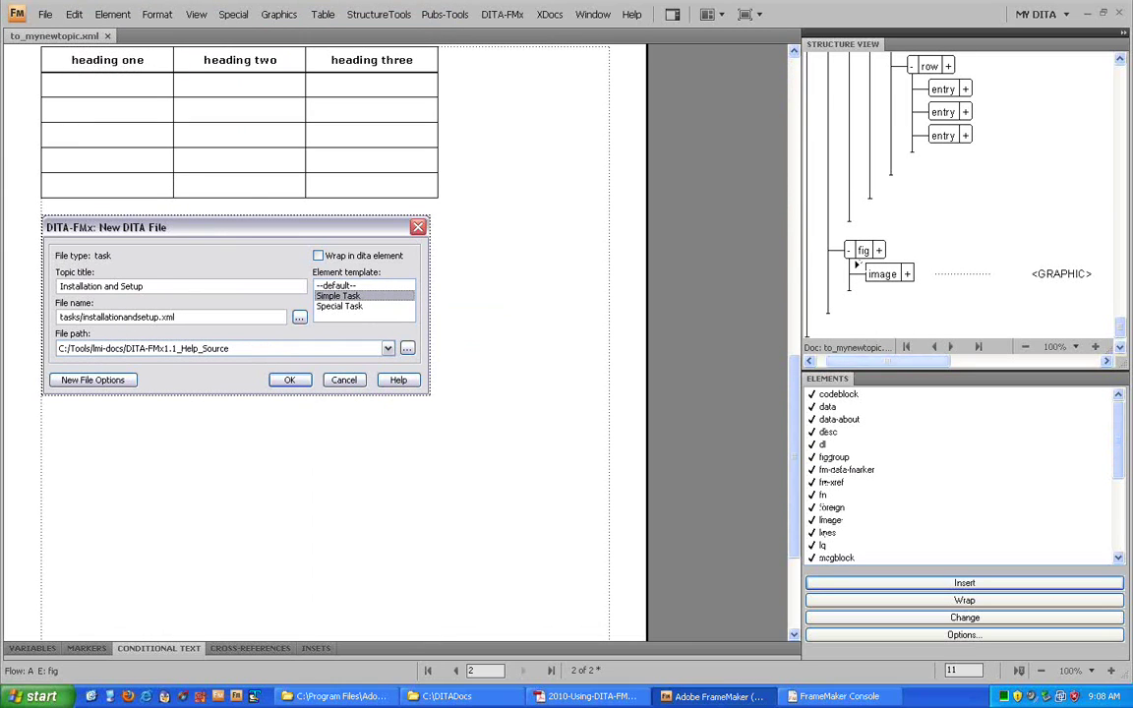
scroll(964, 472, "down", 5)
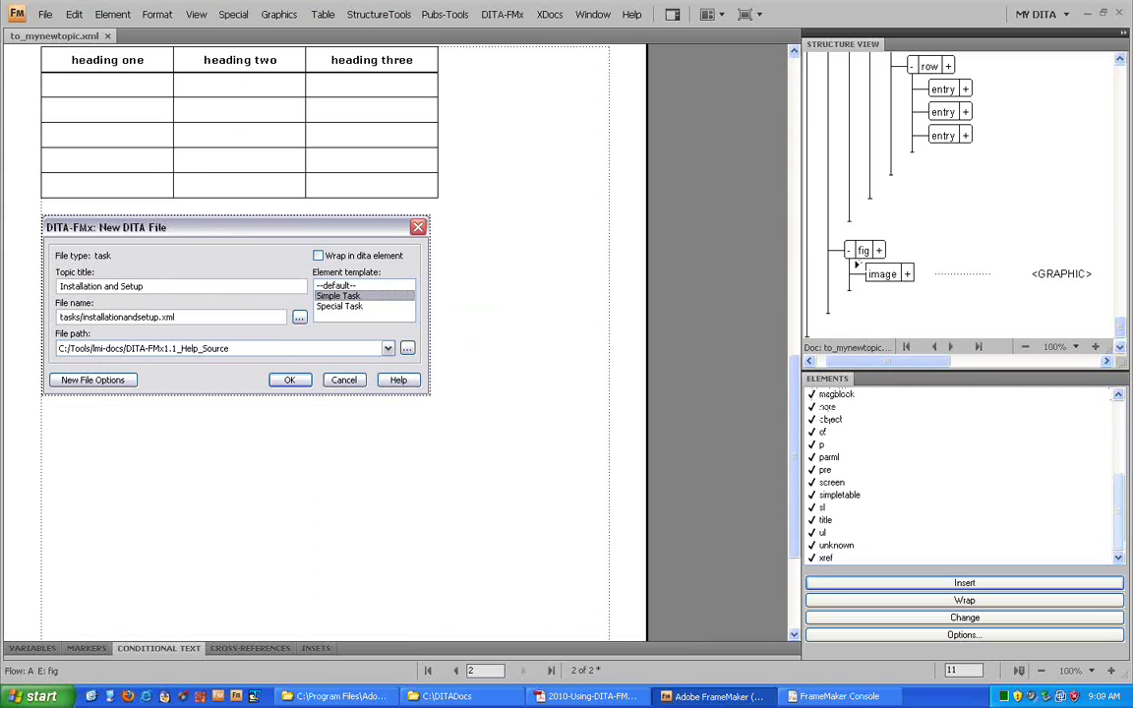
double_click(854, 522)
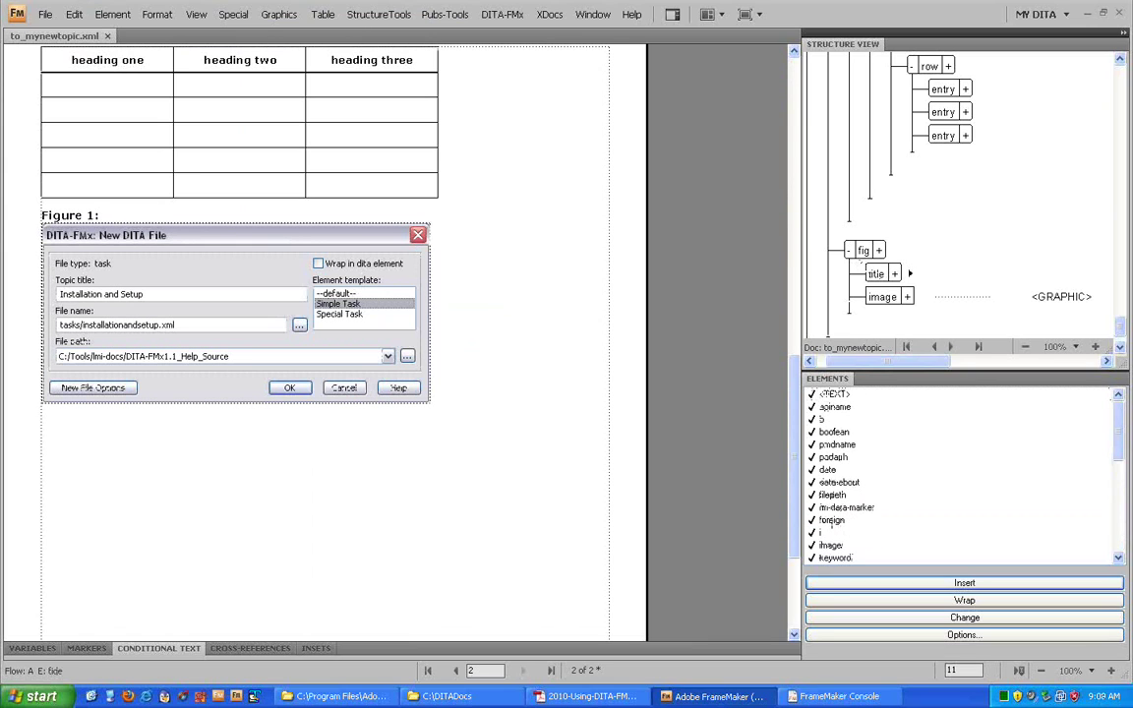
type("my new image")
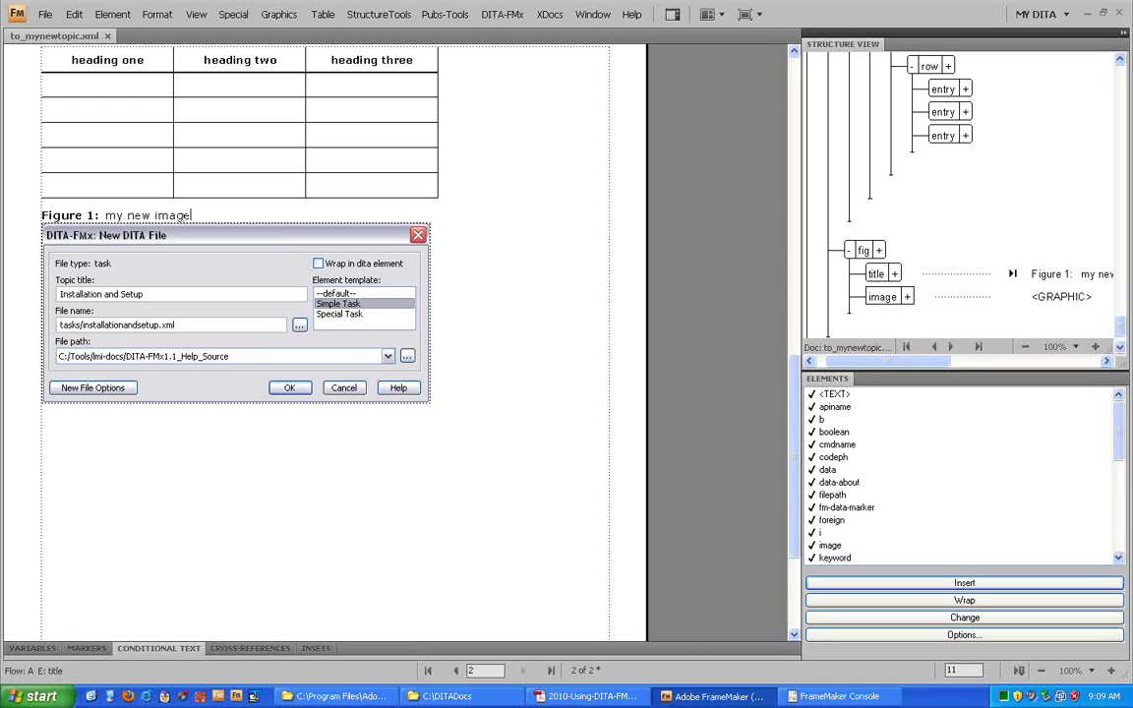
left_click(874, 272)
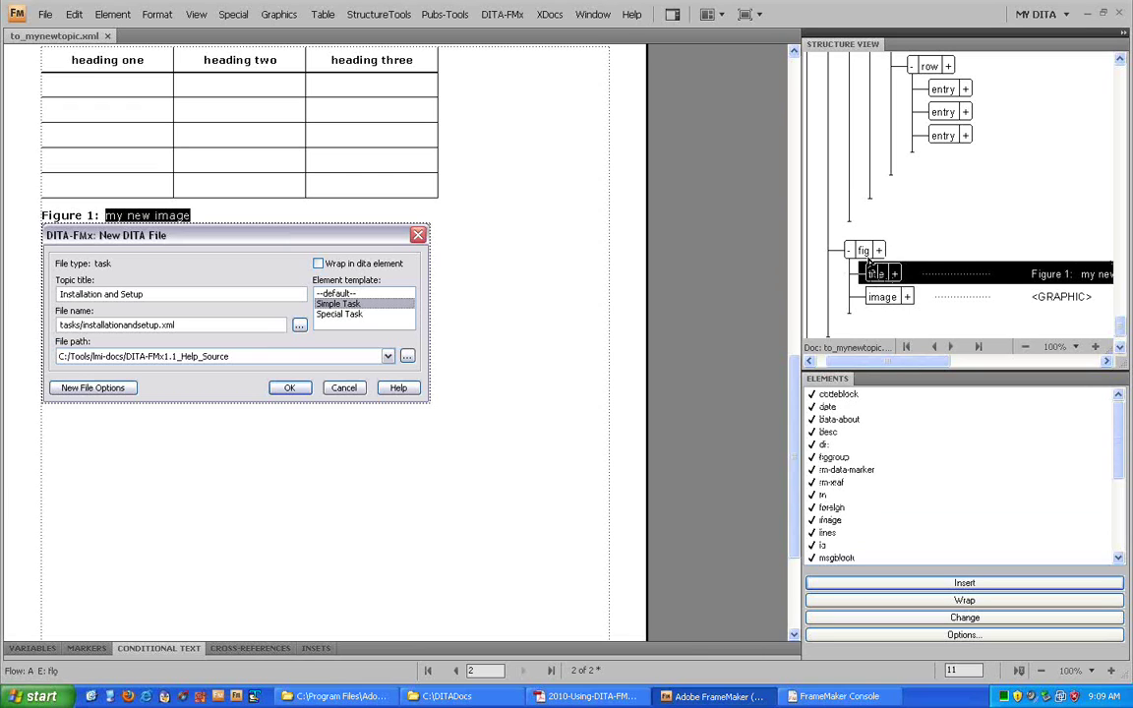